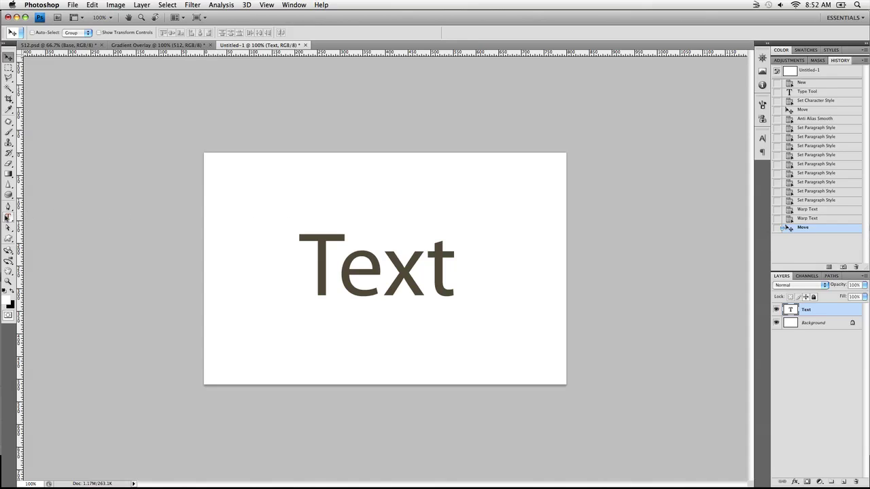
Step: Activate the Horizontal Type Tool and choose Myriad Pro as the font of the Text layer
{"action": "left_click", "coordinate": [7, 217]}
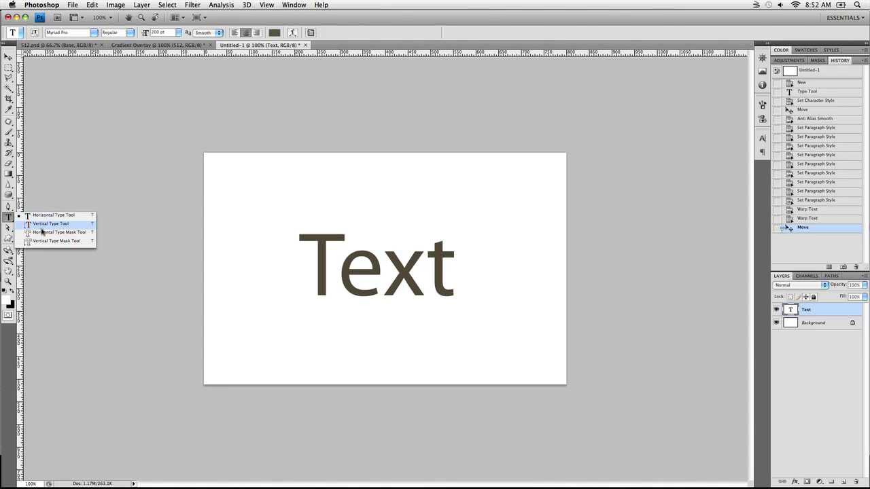
{"action": "left_click", "coordinate": [77, 217]}
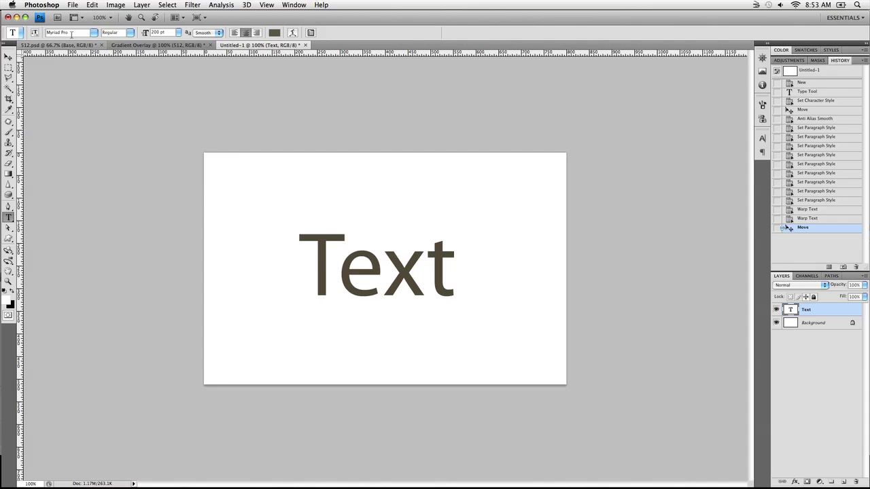
{"action": "left_click", "coordinate": [95, 33]}
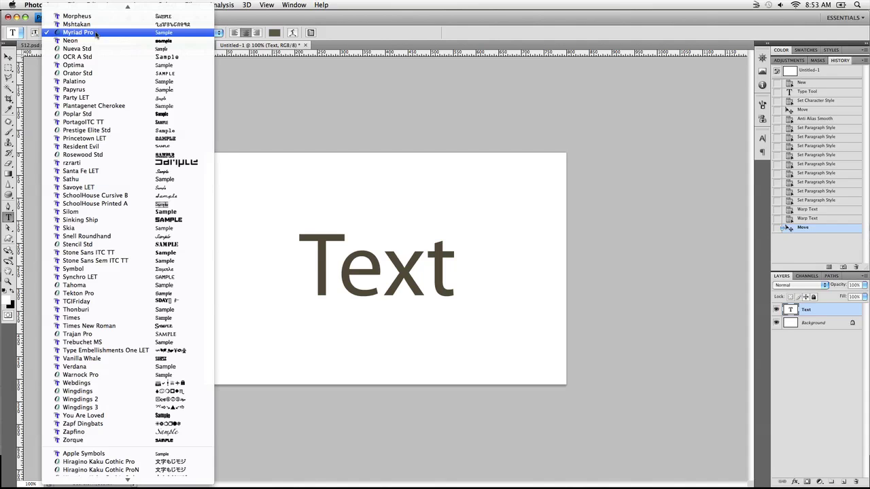
{"action": "scroll", "coordinate": [88, 163], "scroll_direction": "up", "scroll_amount": 10}
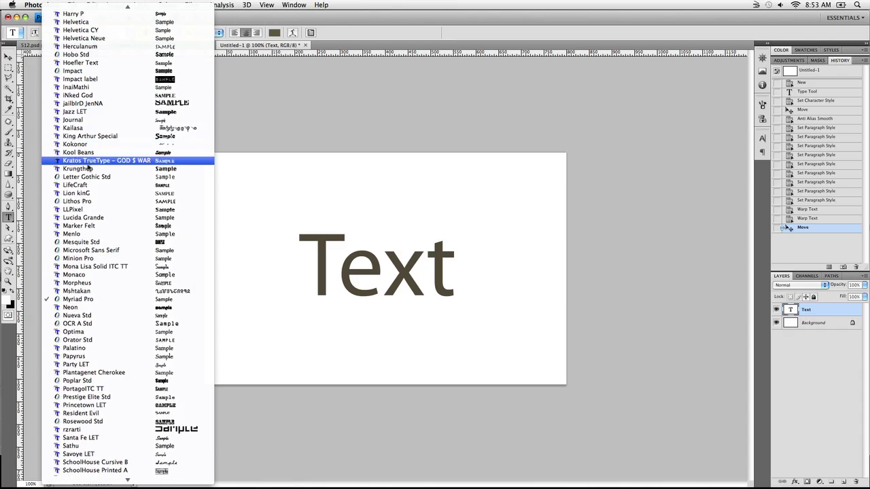
{"action": "left_click", "coordinate": [88, 302]}
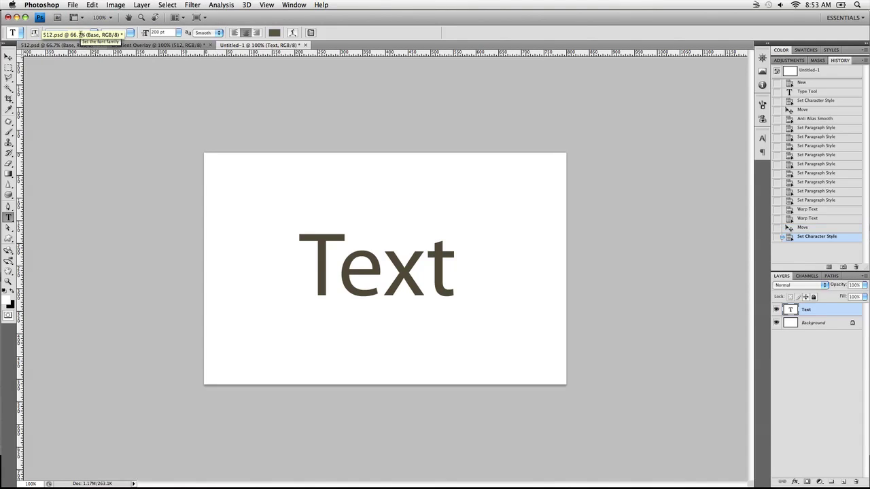
Step: Cycle the text through neighbouring fonts in the list, such as Nueva Std, and return it to Myriad Pro
{"action": "key", "text": "Down"}
{"action": "key", "text": "Down"}
{"action": "key", "text": "Down"}
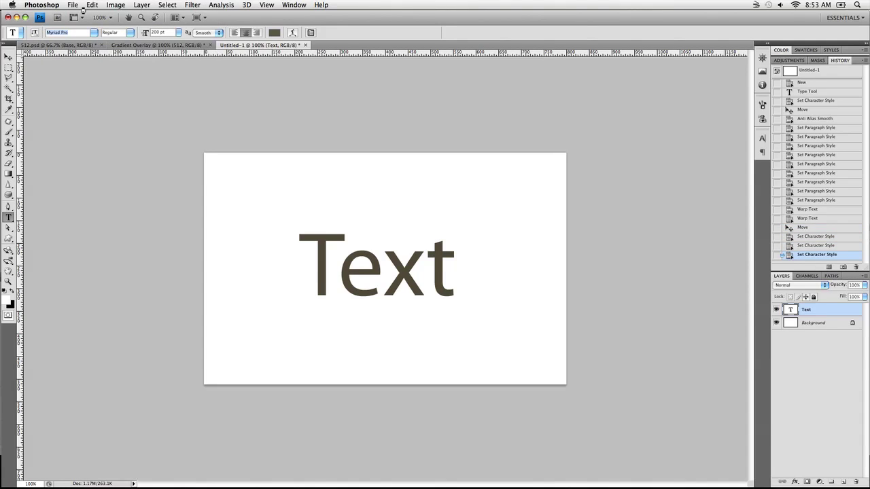
{"action": "key", "text": "Up"}
{"action": "key", "text": "Up"}
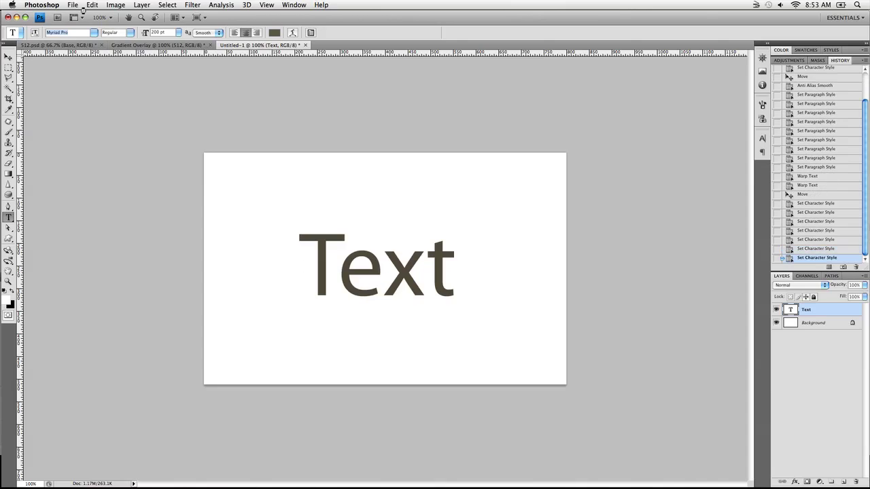
{"action": "key", "text": "Down"}
{"action": "key", "text": "Down"}
{"action": "key", "text": "Down"}
{"action": "key", "text": "Up"}
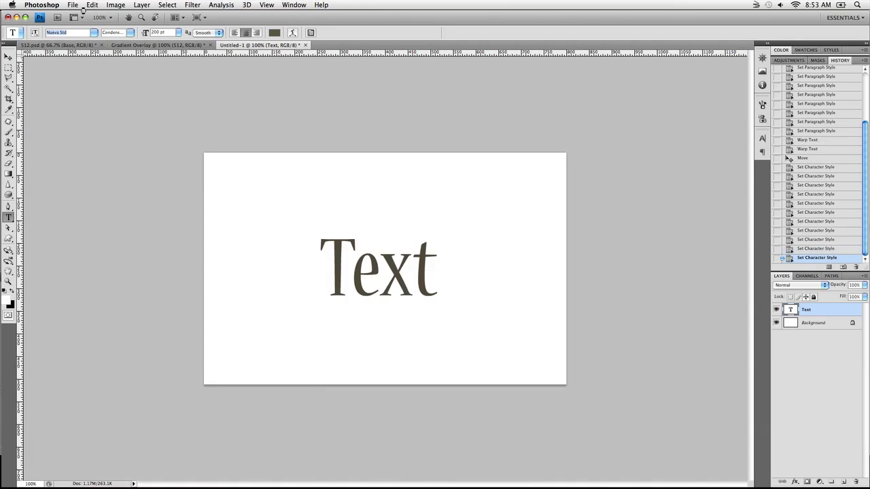
{"action": "key", "text": "Up"}
{"action": "key", "text": "Up"}
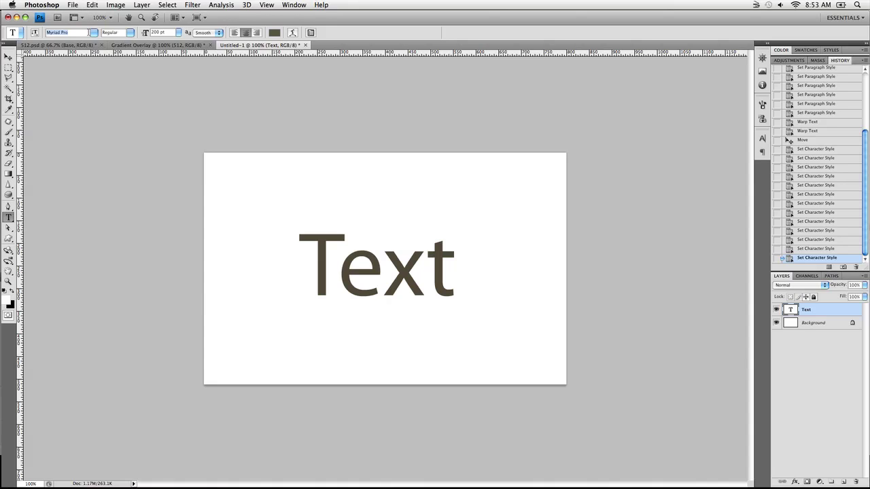
Step: Try the Bold and Italic styles on the text and set its font style to Condensed
{"action": "left_click", "coordinate": [131, 33]}
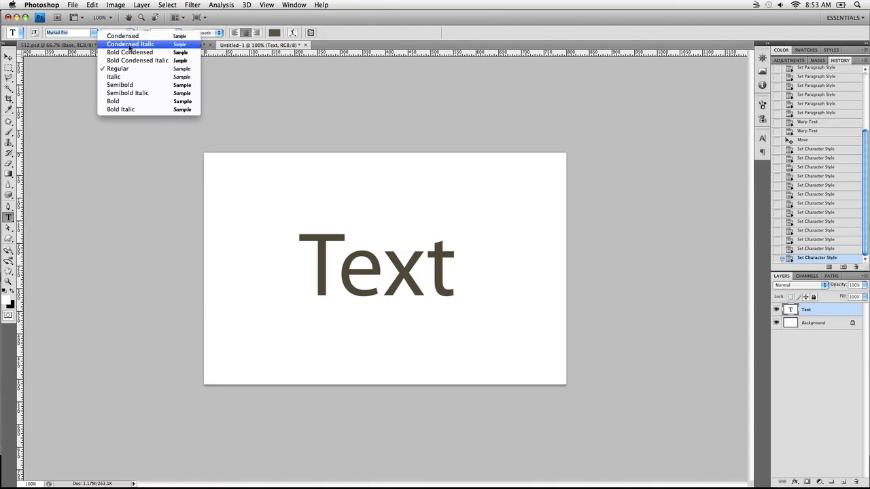
{"action": "left_click", "coordinate": [125, 102]}
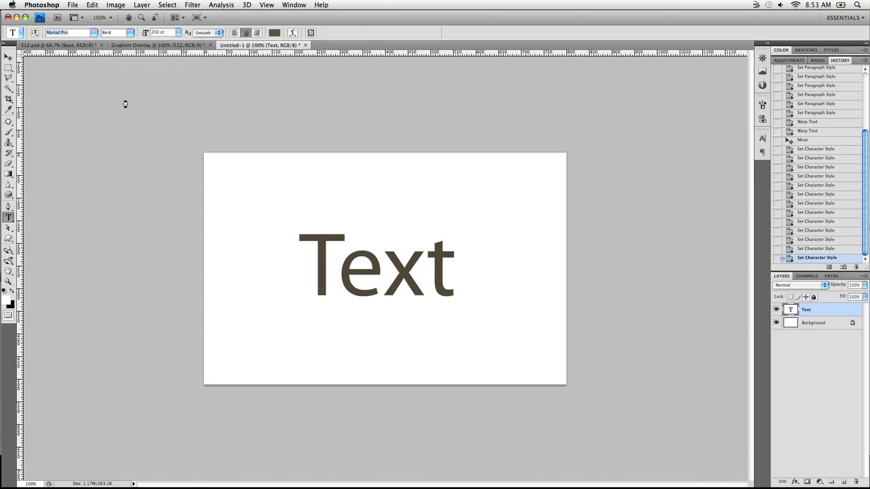
{"action": "left_click", "coordinate": [131, 34]}
{"action": "left_click", "coordinate": [123, 78]}
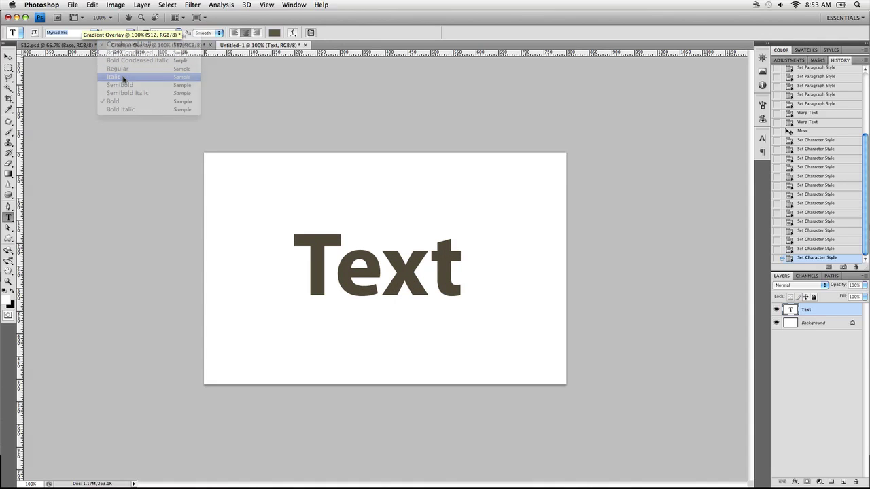
{"action": "left_click", "coordinate": [132, 34]}
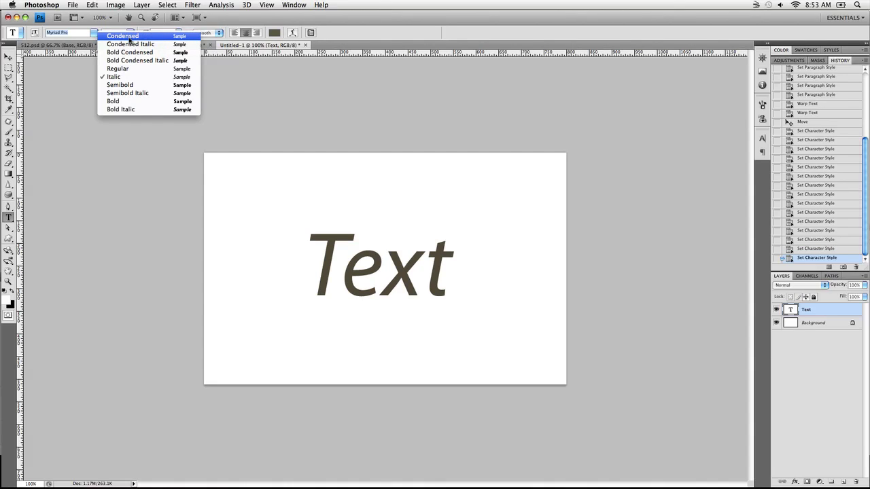
{"action": "left_click", "coordinate": [129, 39]}
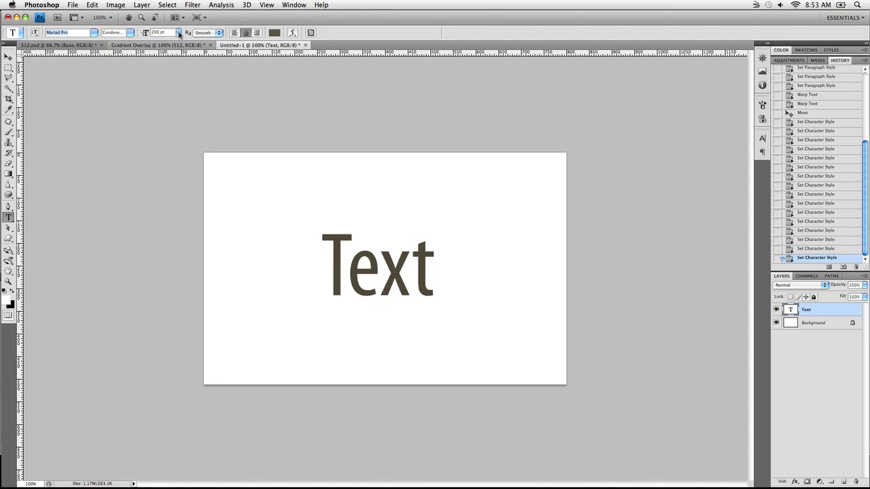
Step: Try font sizes of 6 pt and 72 pt on the text and set the size to 300 pt
{"action": "left_click", "coordinate": [179, 33]}
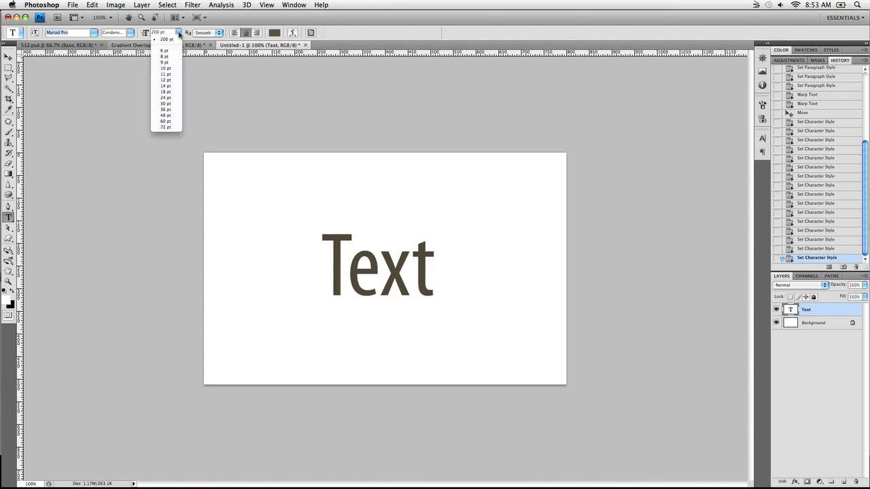
{"action": "left_click", "coordinate": [164, 51]}
{"action": "left_click", "coordinate": [179, 33]}
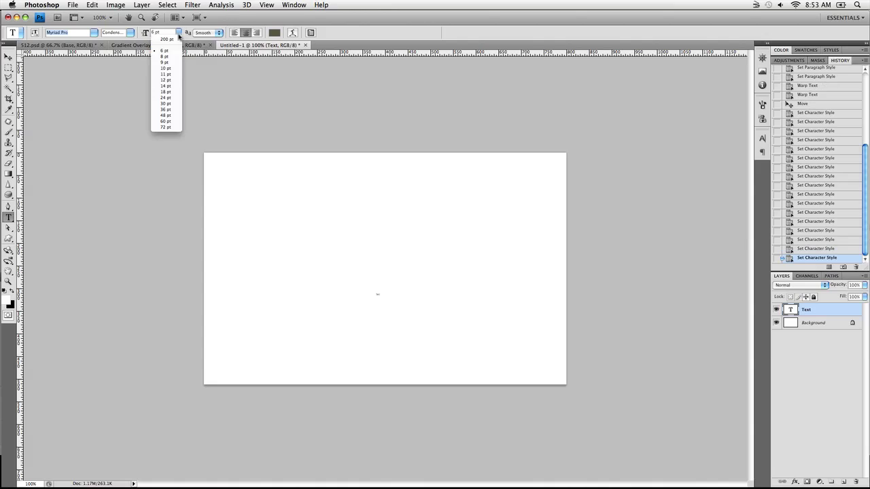
{"action": "left_click", "coordinate": [166, 127]}
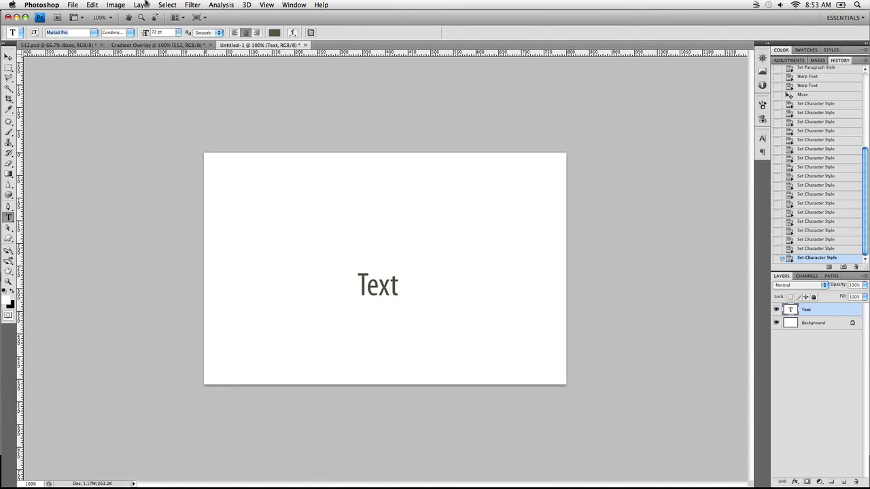
{"action": "left_click", "coordinate": [153, 32]}
{"action": "type", "text": "300"}
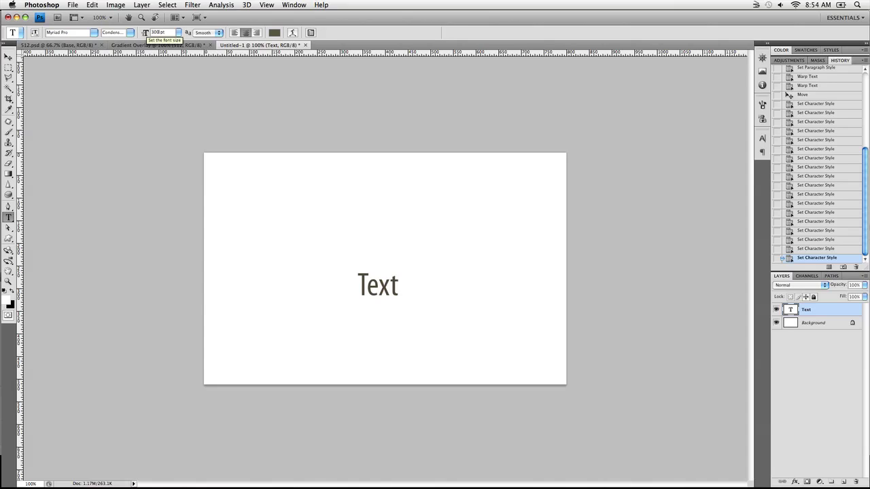
{"action": "key", "text": "Return"}
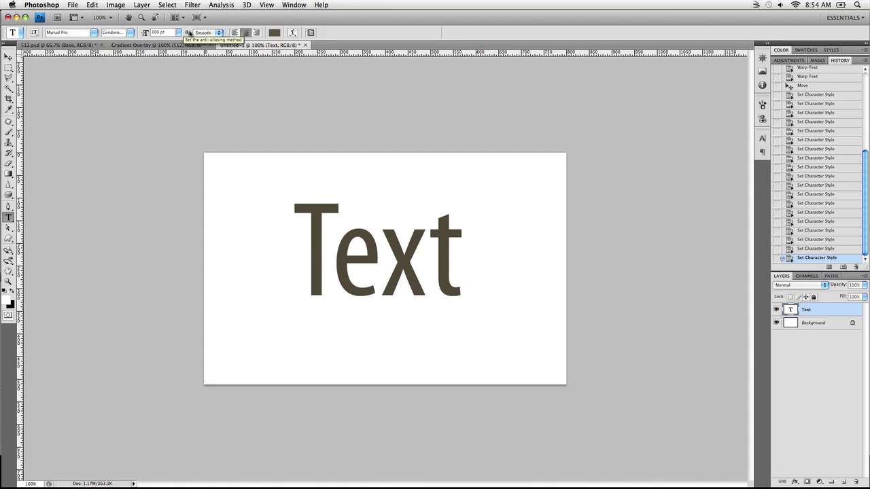
Step: Try the Strong, Crisp, Sharp and None anti-aliasing methods on the text and set it back to Smooth
{"action": "left_click", "coordinate": [216, 33]}
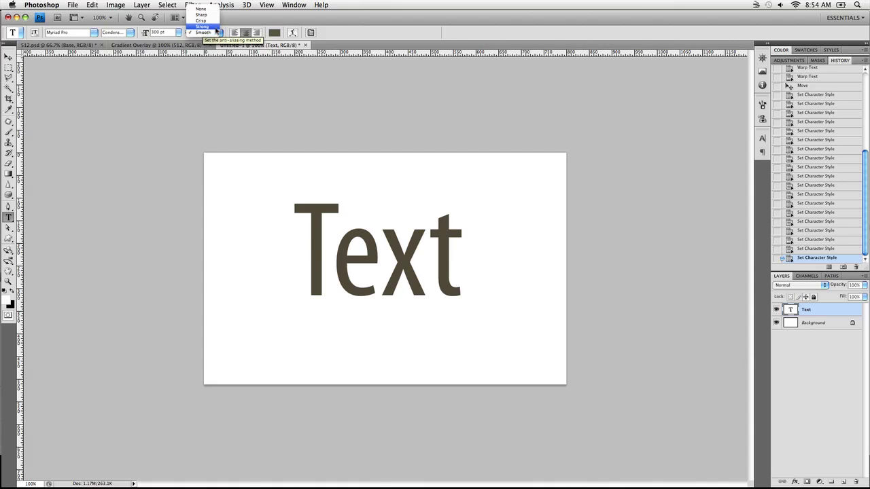
{"action": "left_click", "coordinate": [216, 27]}
{"action": "left_click", "coordinate": [216, 32]}
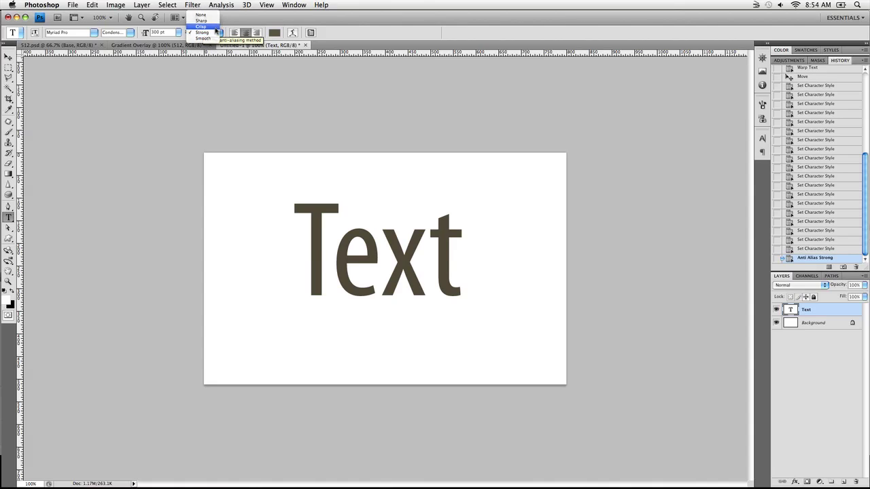
{"action": "left_click", "coordinate": [215, 27]}
{"action": "left_click", "coordinate": [216, 32]}
{"action": "left_click", "coordinate": [216, 26]}
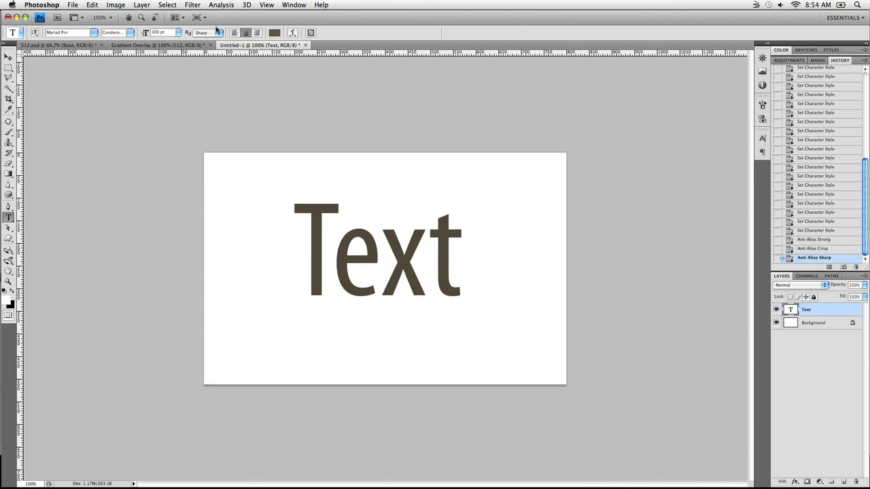
{"action": "left_click", "coordinate": [216, 33]}
{"action": "left_click", "coordinate": [216, 27]}
{"action": "left_click", "coordinate": [216, 32]}
{"action": "left_click", "coordinate": [211, 55]}
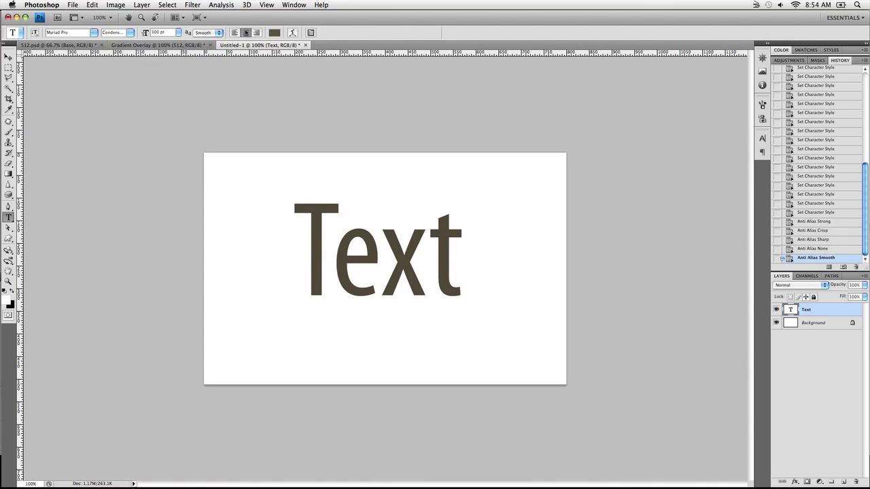
Step: Try left and right alignment on the text and return it to centered alignment
{"action": "left_click", "coordinate": [235, 33]}
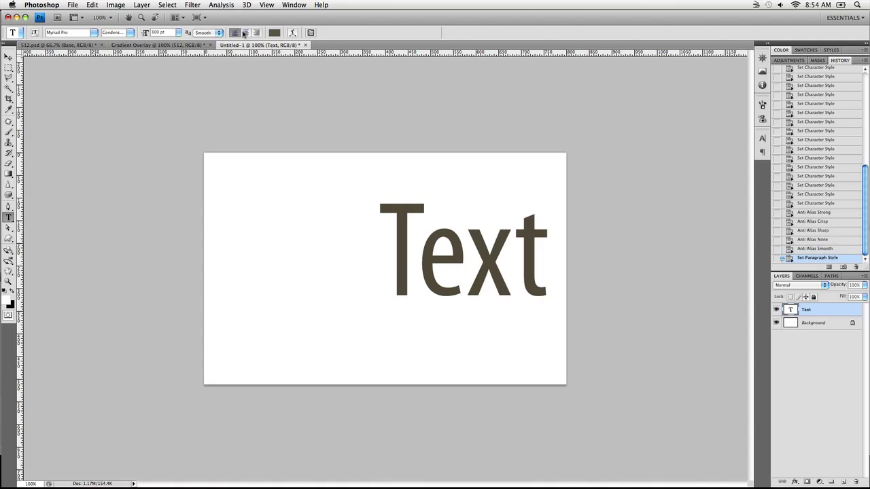
{"action": "left_click", "coordinate": [246, 33]}
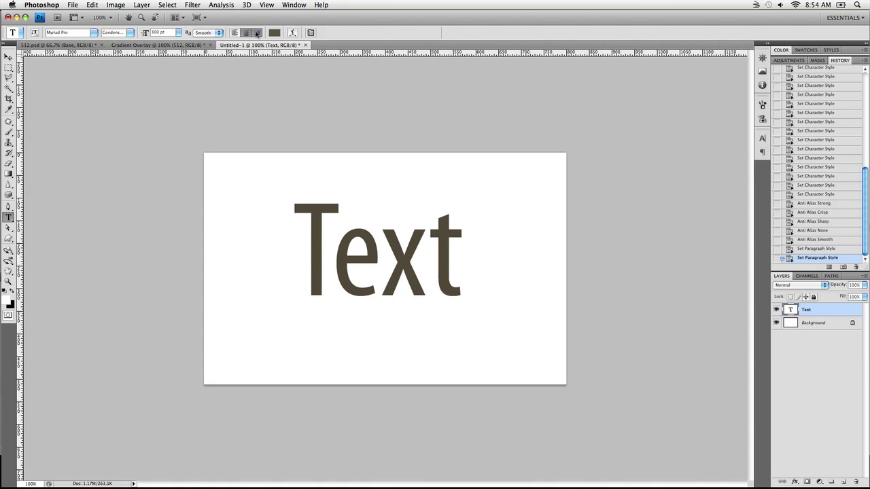
{"action": "left_click", "coordinate": [257, 32]}
{"action": "left_click", "coordinate": [245, 33]}
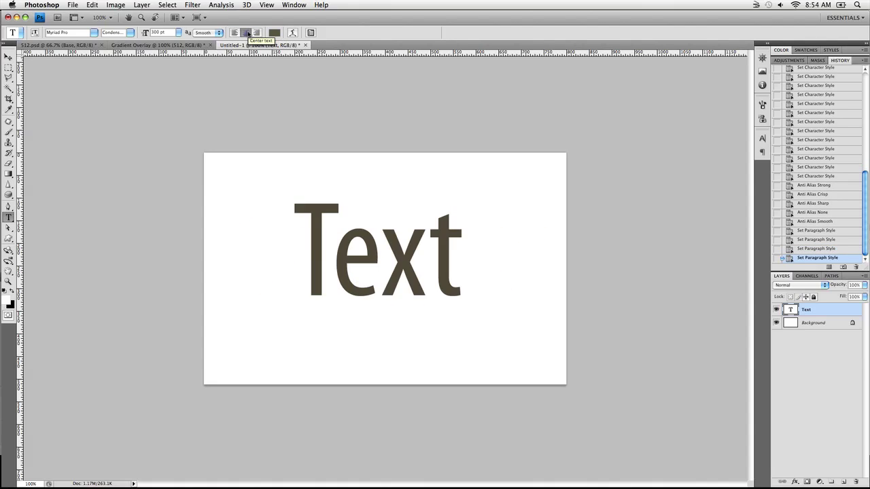
{"action": "left_click", "coordinate": [235, 32]}
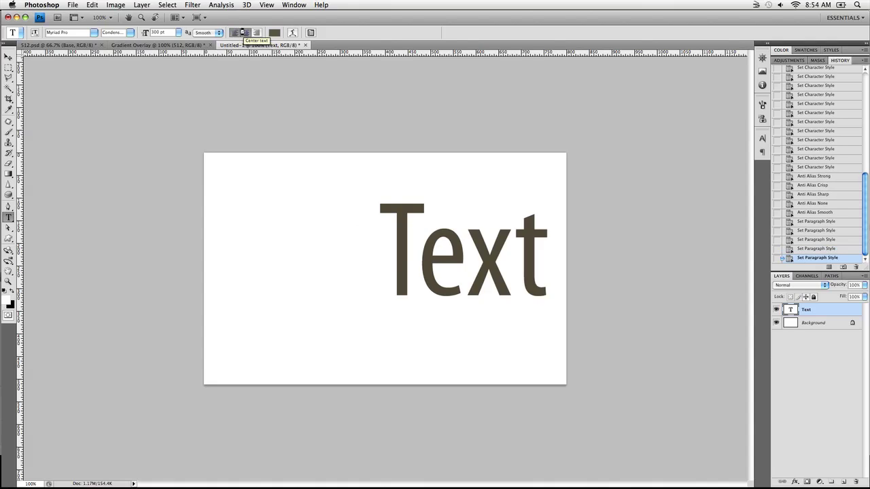
{"action": "left_click", "coordinate": [245, 33]}
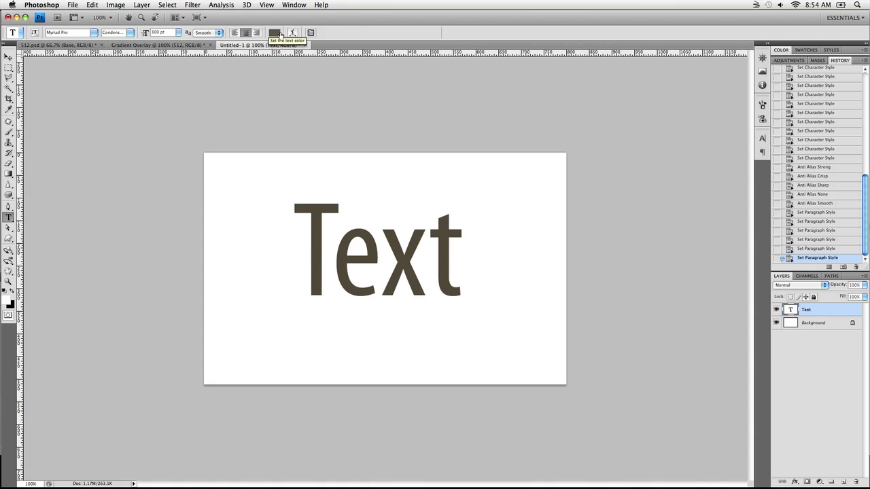
Step: Try several orange and dark shades for the text and set its color to light blue, 37ccec
{"action": "left_click", "coordinate": [274, 33]}
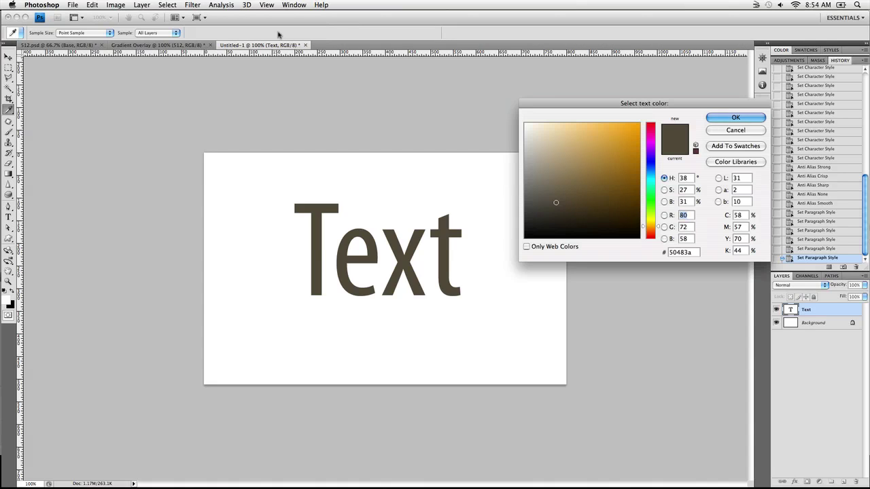
{"action": "left_click", "coordinate": [626, 166]}
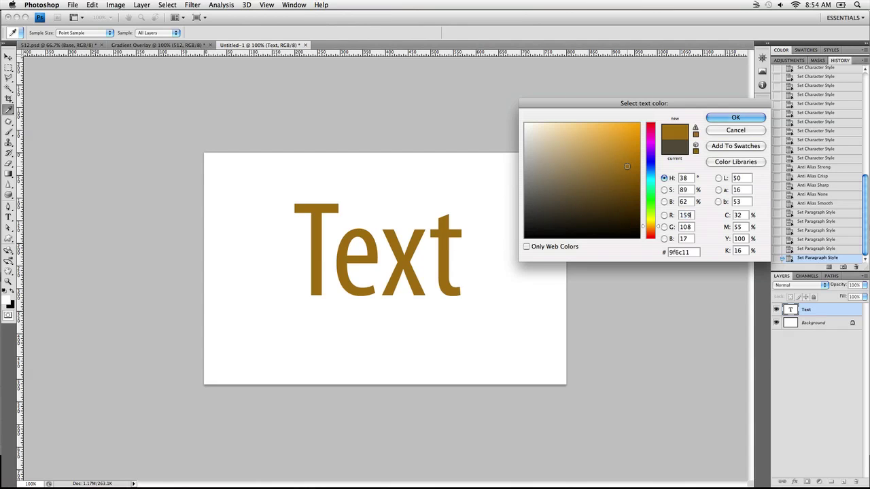
{"action": "left_click", "coordinate": [607, 135]}
{"action": "left_click", "coordinate": [563, 140]}
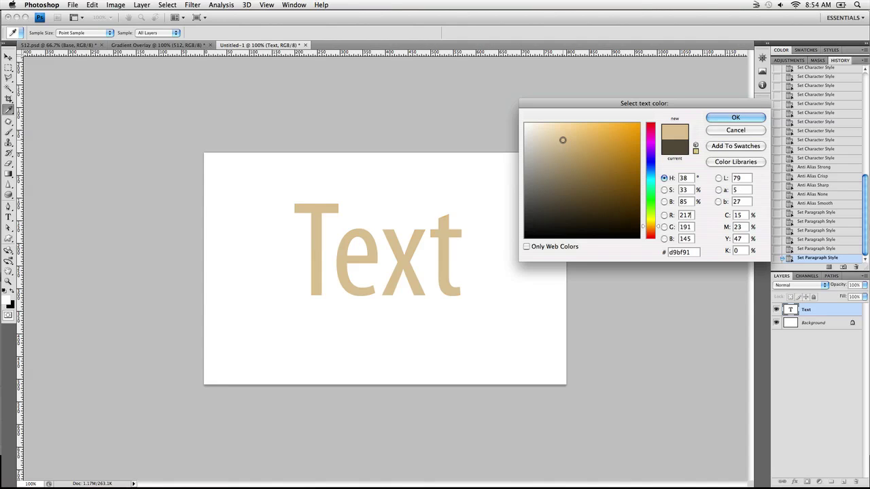
{"action": "left_click", "coordinate": [548, 213]}
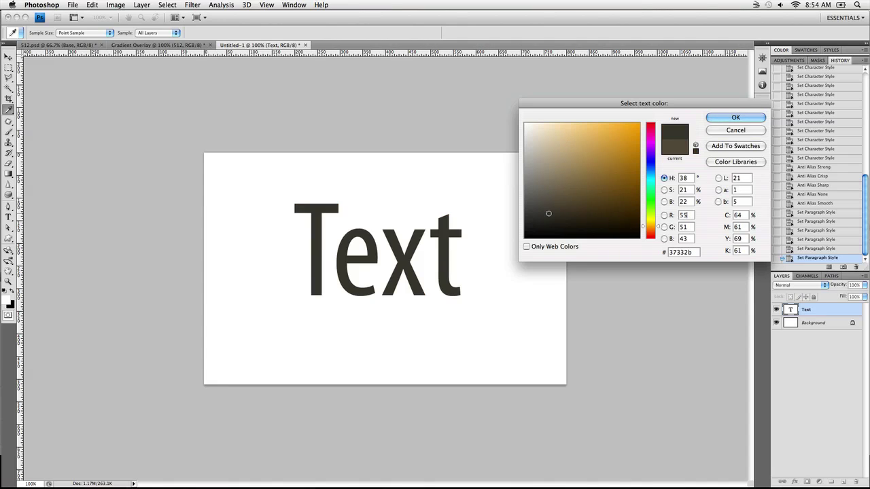
{"action": "left_click", "coordinate": [613, 132]}
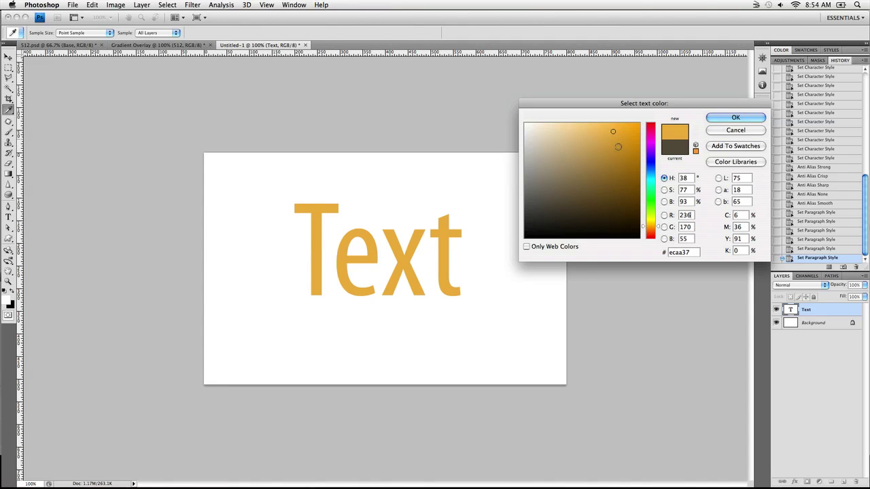
{"action": "left_click", "coordinate": [658, 227]}
{"action": "left_click_drag", "start_coordinate": [657, 227], "coordinate": [658, 177]}
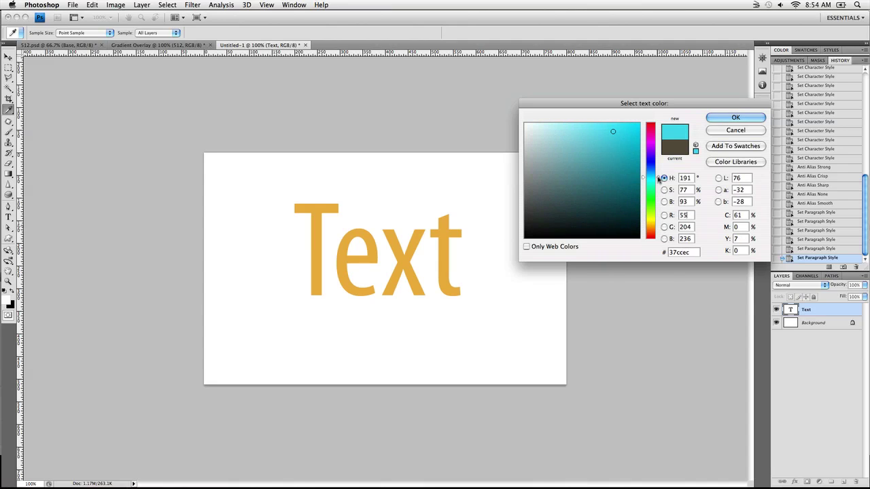
{"action": "left_click", "coordinate": [736, 119]}
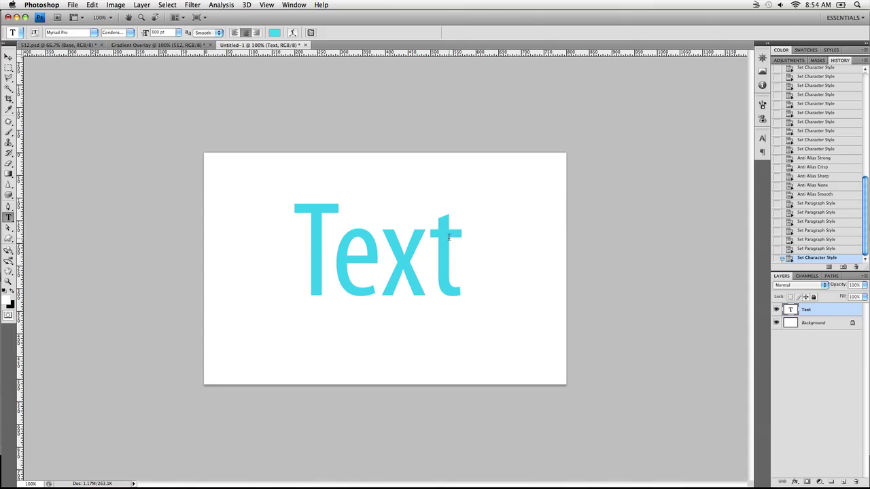
Step: Try a Bulge warp with a -57% bend on the text and apply the Fish warp style instead
{"action": "left_click", "coordinate": [293, 32]}
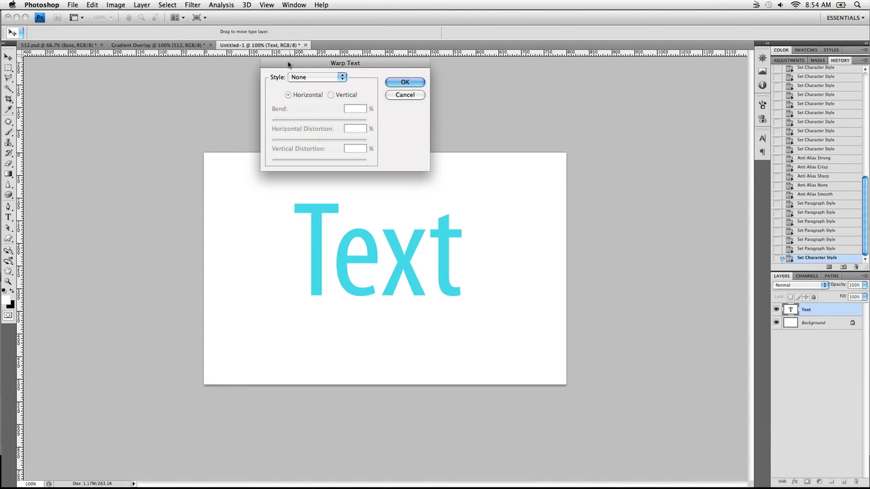
{"action": "left_click", "coordinate": [305, 80]}
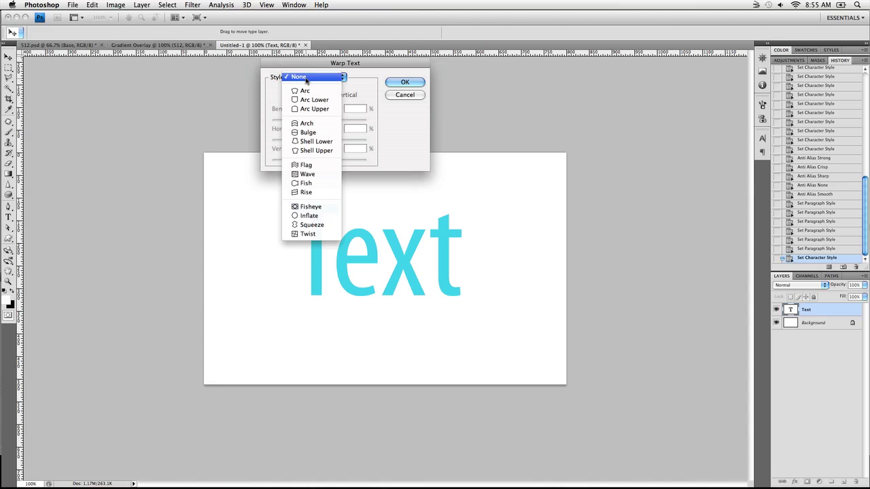
{"action": "left_click", "coordinate": [308, 133]}
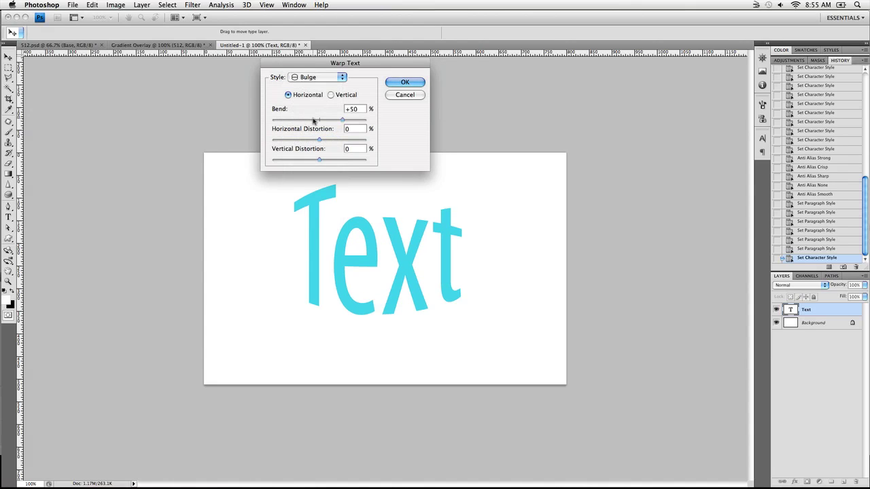
{"action": "left_click_drag", "start_coordinate": [315, 122], "coordinate": [293, 121]}
{"action": "left_click", "coordinate": [316, 77]}
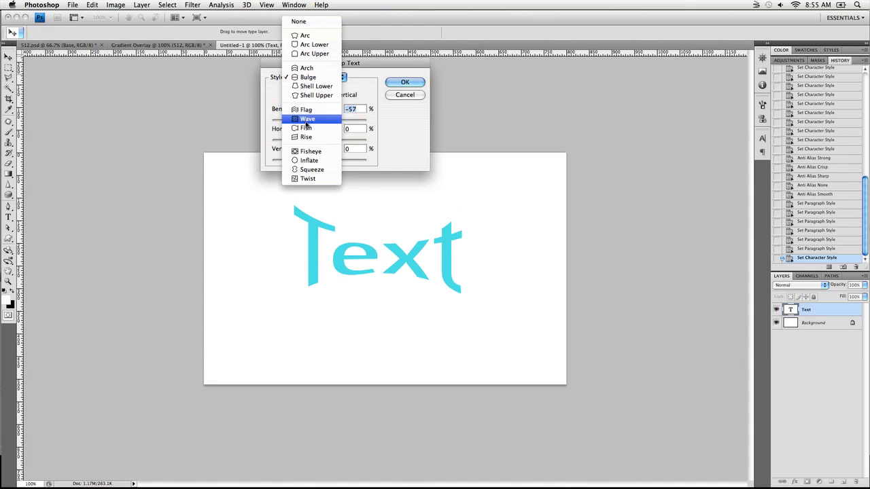
{"action": "left_click", "coordinate": [314, 131]}
{"action": "left_click", "coordinate": [405, 82]}
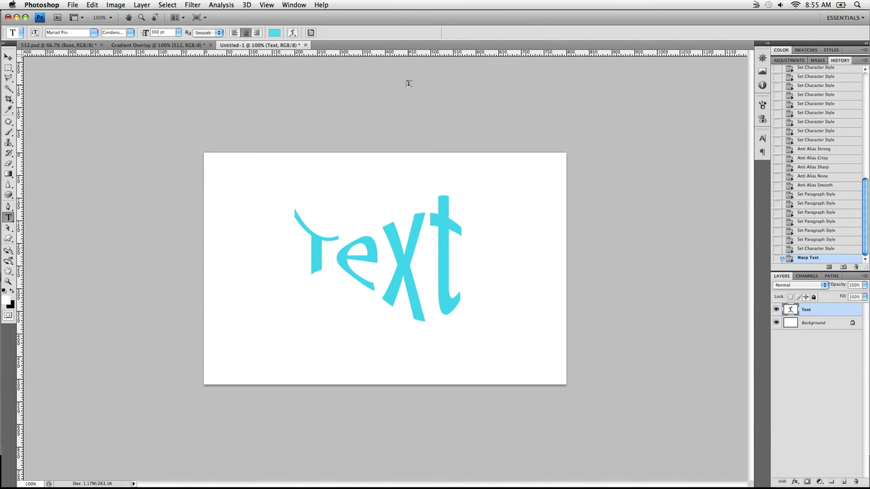
Step: Remove the warp from the text by setting its warp style to None
{"action": "left_click", "coordinate": [293, 32]}
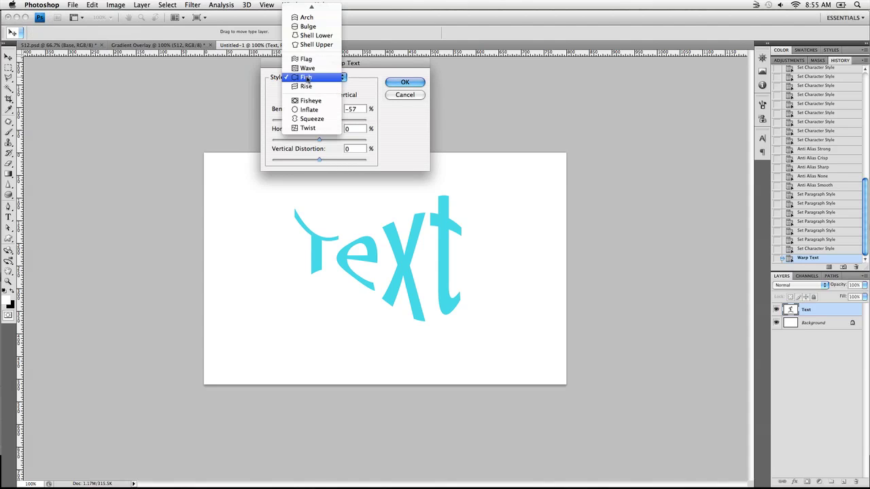
{"action": "left_click", "coordinate": [309, 77]}
{"action": "left_click", "coordinate": [304, 7]}
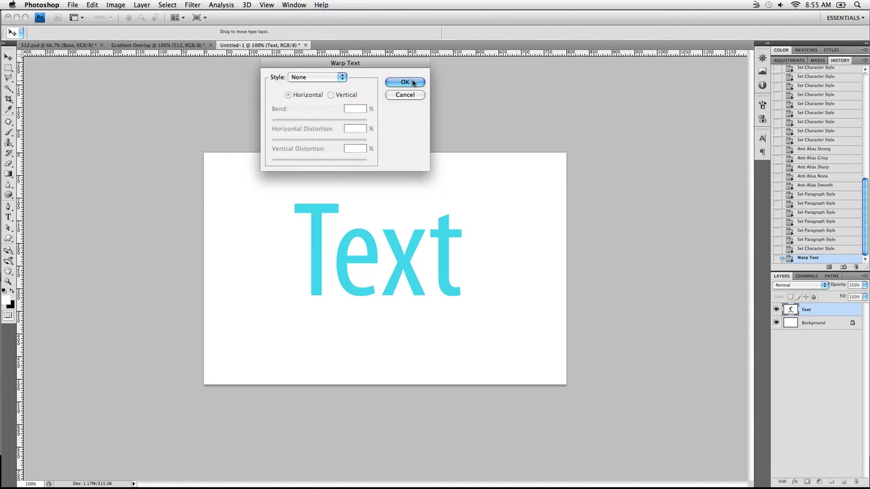
{"action": "left_click", "coordinate": [407, 82]}
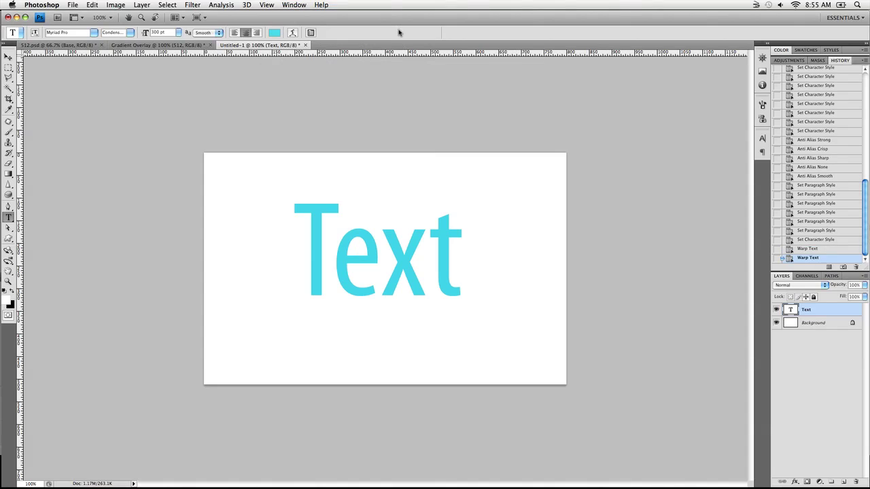
Step: Move the text toward the canvas's upper-left corner and add a separate text layer reading "Type!" below it
{"action": "key", "text": "v"}
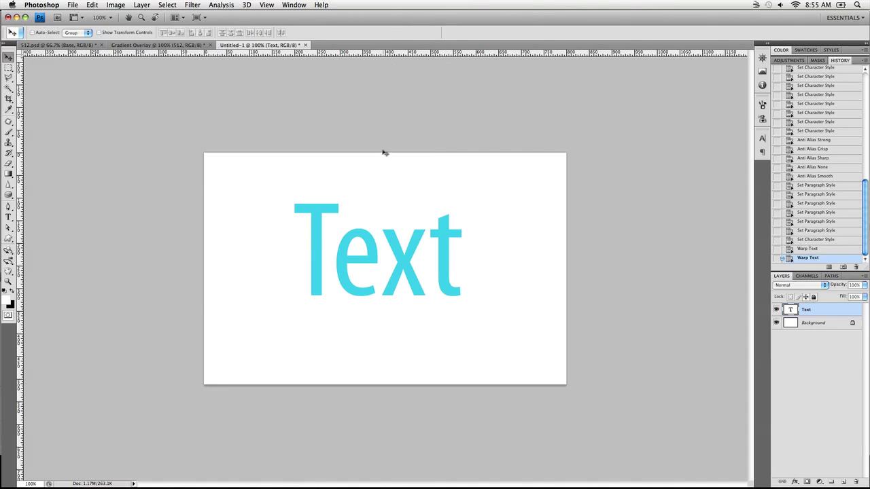
{"action": "left_click_drag", "start_coordinate": [456, 259], "coordinate": [391, 231]}
{"action": "key", "text": "t"}
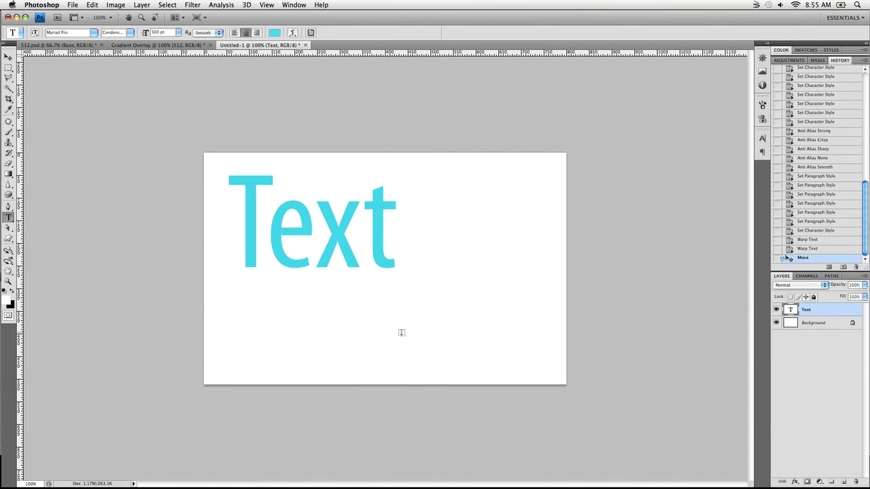
{"action": "left_click", "coordinate": [315, 353]}
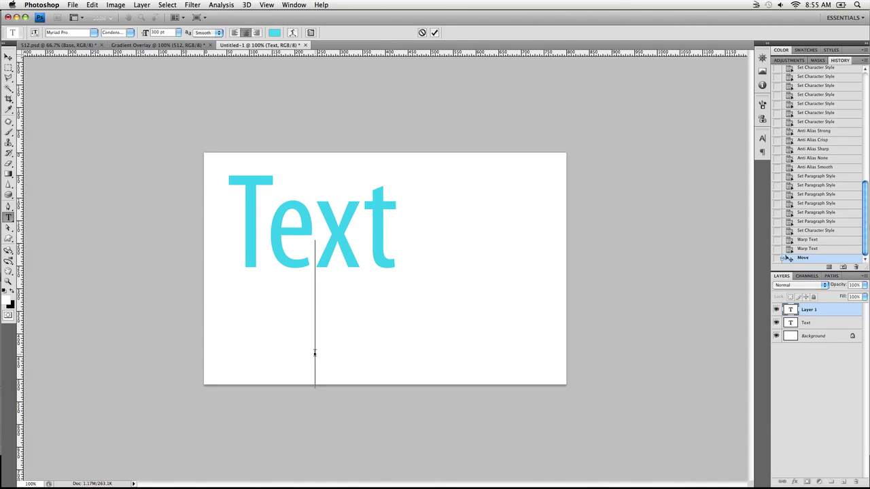
{"action": "type", "text": "Type!"}
{"action": "key", "text": "ctrl+Return"}
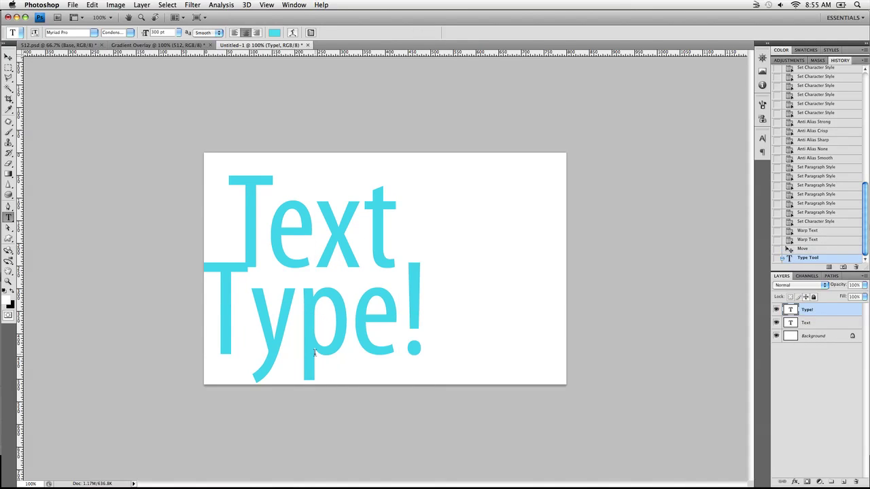
Step: Move the "Type!" text to the right and undo both that move and the creation of its layer
{"action": "key", "text": "v"}
{"action": "left_click_drag", "start_coordinate": [317, 352], "coordinate": [451, 346]}
{"action": "key", "text": "ctrl+z"}
{"action": "key", "text": "ctrl+alt+z"}
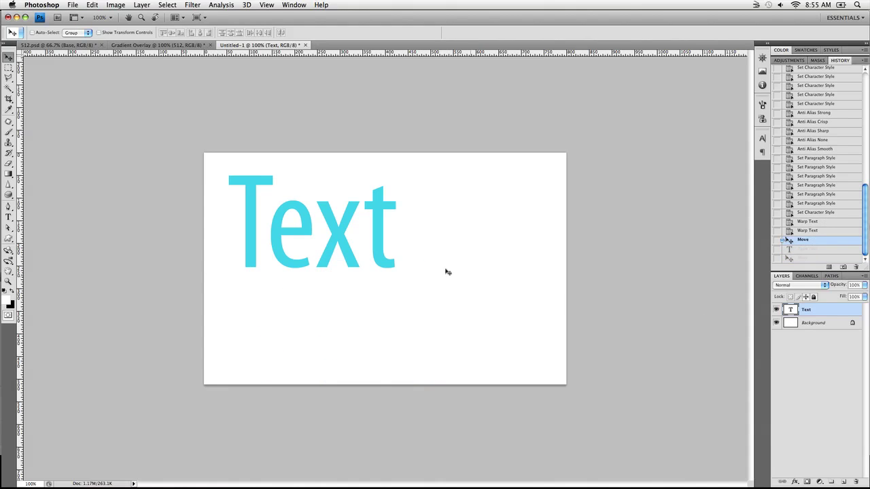
Step: Move the text back to the middle of the canvas and show the Character panel
{"action": "left_click_drag", "start_coordinate": [363, 251], "coordinate": [434, 292]}
{"action": "key", "text": "t"}
{"action": "left_click", "coordinate": [310, 32]}
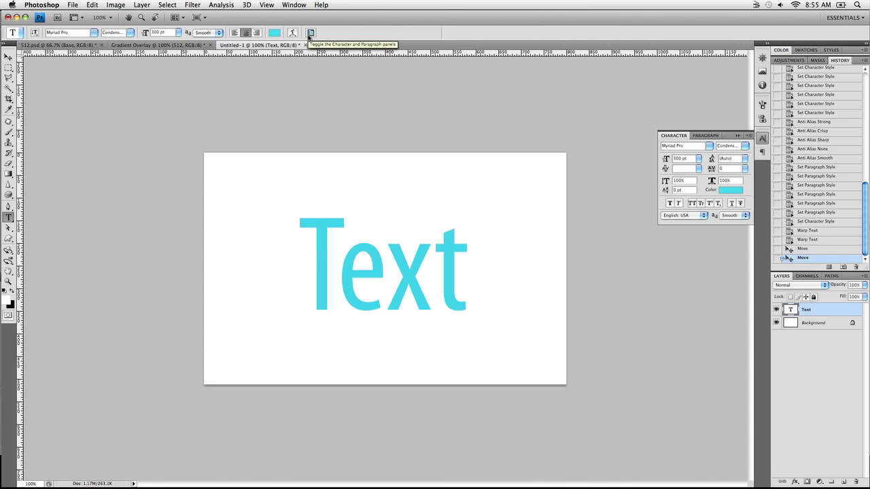
{"action": "left_click", "coordinate": [291, 5]}
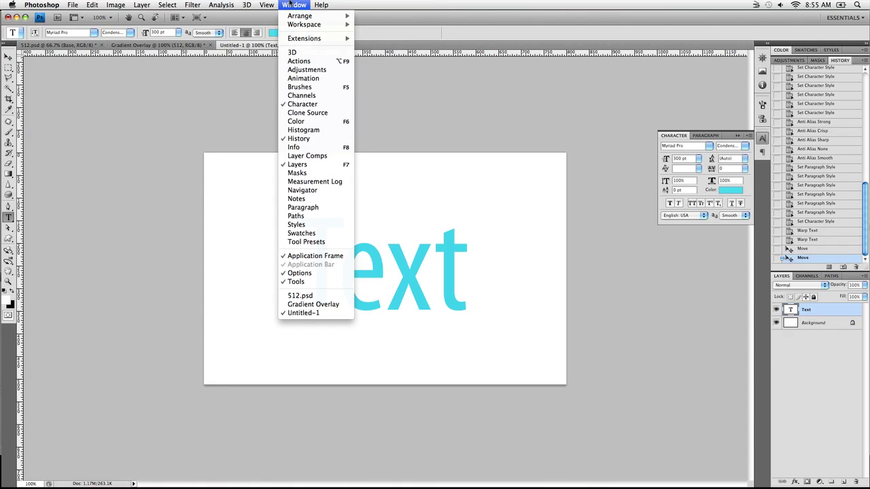
{"action": "left_click", "coordinate": [318, 104]}
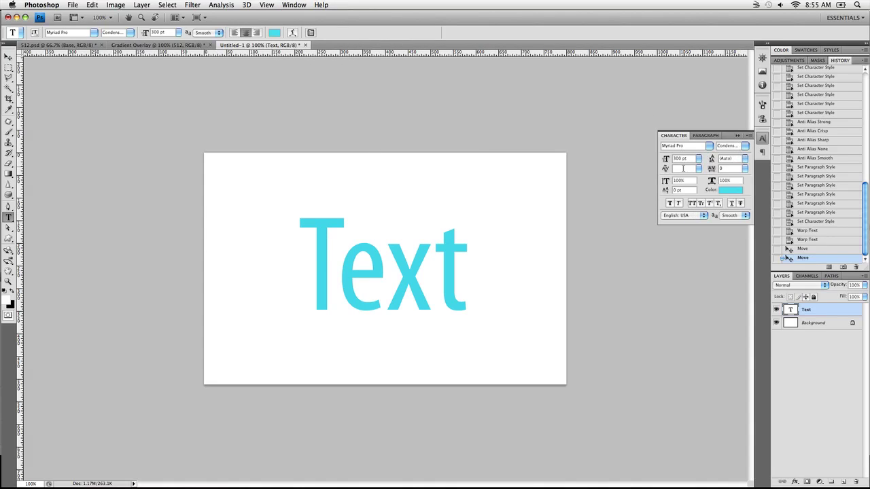
Step: Look at the kerning options and set the text's tracking to 60 and its leading to 1 pt
{"action": "left_click", "coordinate": [700, 169]}
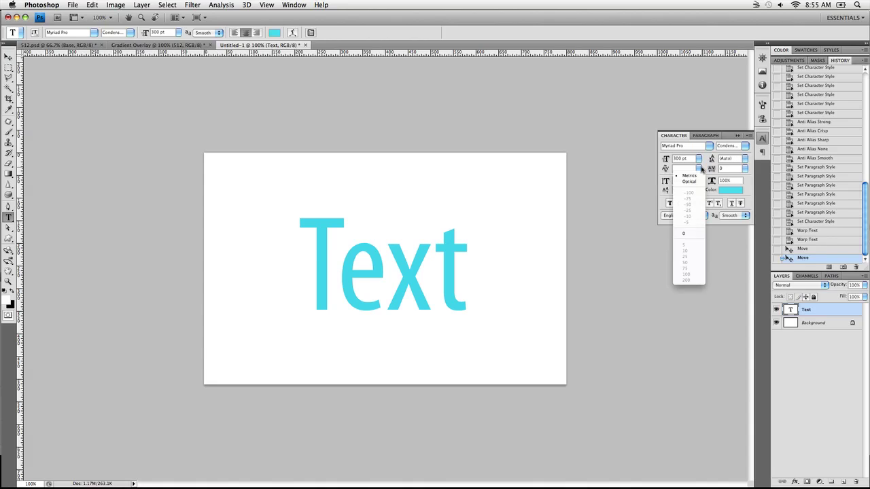
{"action": "left_click", "coordinate": [702, 169]}
{"action": "left_click_drag", "start_coordinate": [712, 170], "coordinate": [711, 159]}
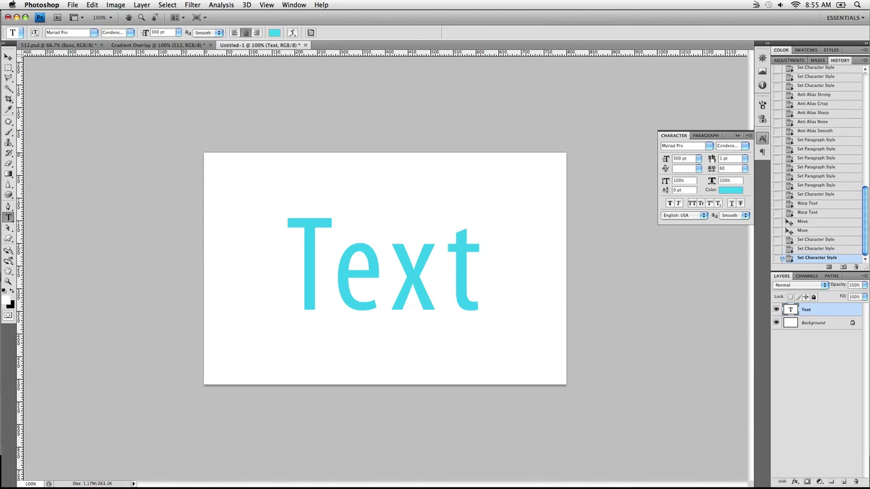
{"action": "left_click", "coordinate": [711, 162]}
Step: Scale the text to 56% vertically and 69% horizontally and set its baseline shift to 40 pt
{"action": "left_click_drag", "start_coordinate": [667, 181], "coordinate": [639, 184]}
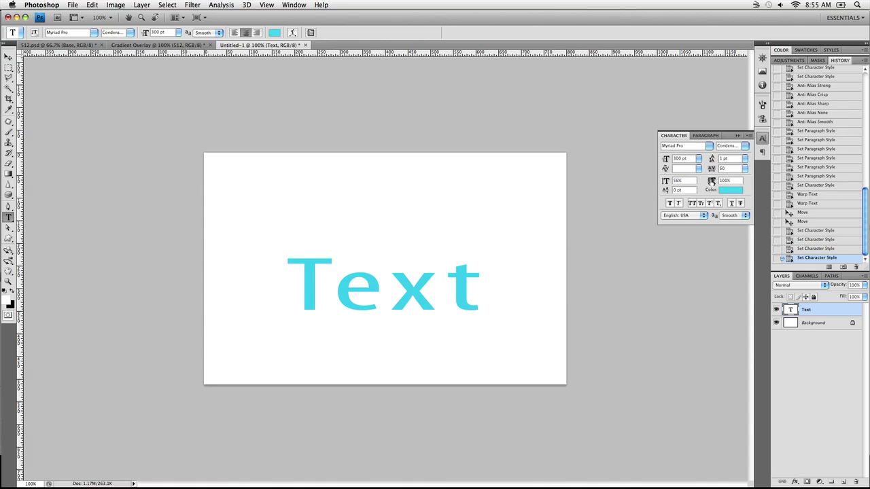
{"action": "left_click_drag", "start_coordinate": [711, 181], "coordinate": [687, 191]}
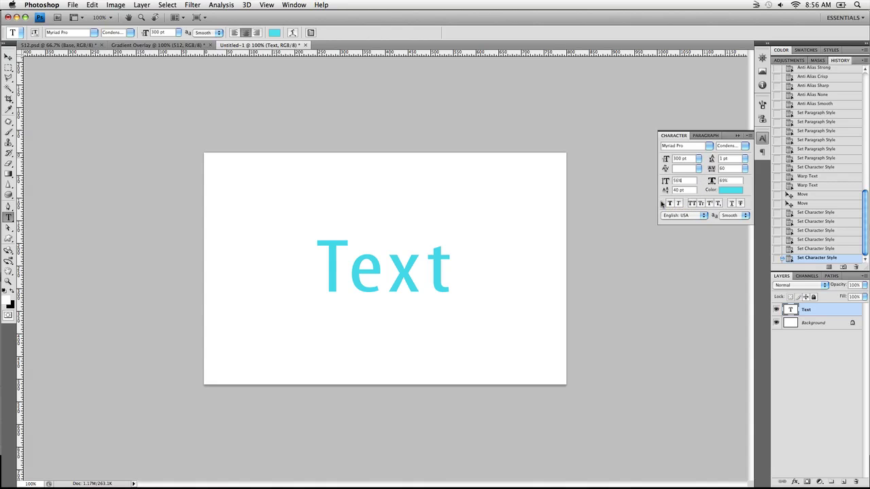
Step: Change the text's font to Neon and try Faux Bold and Faux Italic on it
{"action": "left_click", "coordinate": [708, 147]}
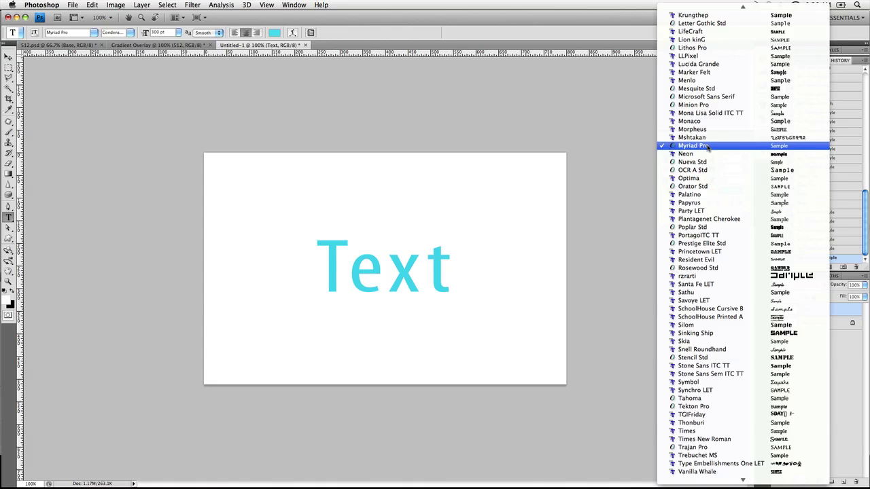
{"action": "left_click", "coordinate": [710, 155]}
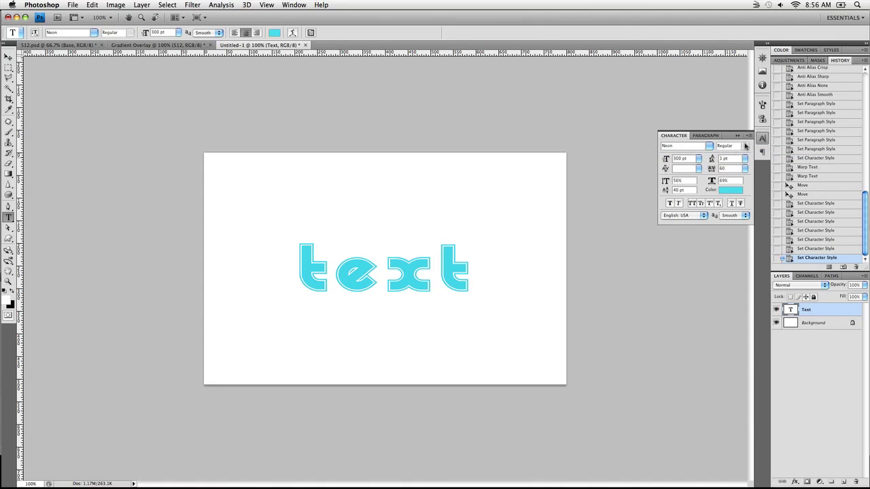
{"action": "left_click", "coordinate": [669, 204]}
{"action": "left_click", "coordinate": [670, 204]}
{"action": "left_click", "coordinate": [670, 204]}
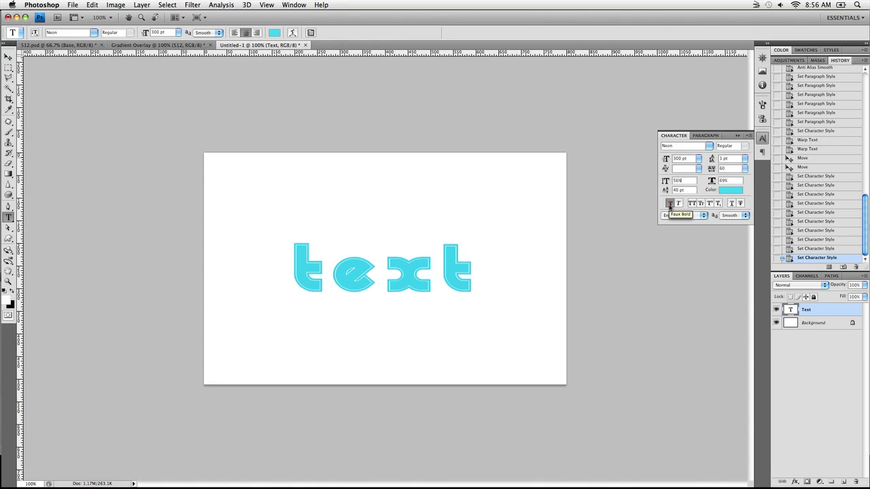
{"action": "left_click", "coordinate": [669, 203]}
{"action": "left_click", "coordinate": [679, 204]}
{"action": "left_click", "coordinate": [678, 204]}
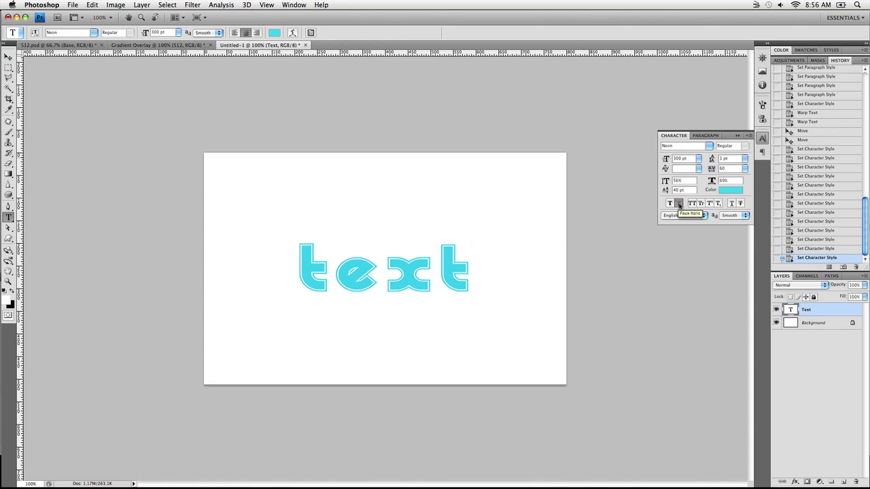
{"action": "left_click", "coordinate": [679, 204]}
{"action": "left_click", "coordinate": [678, 204]}
Step: Try All Caps and Small Caps on the text and turn both off again
{"action": "left_click", "coordinate": [691, 204]}
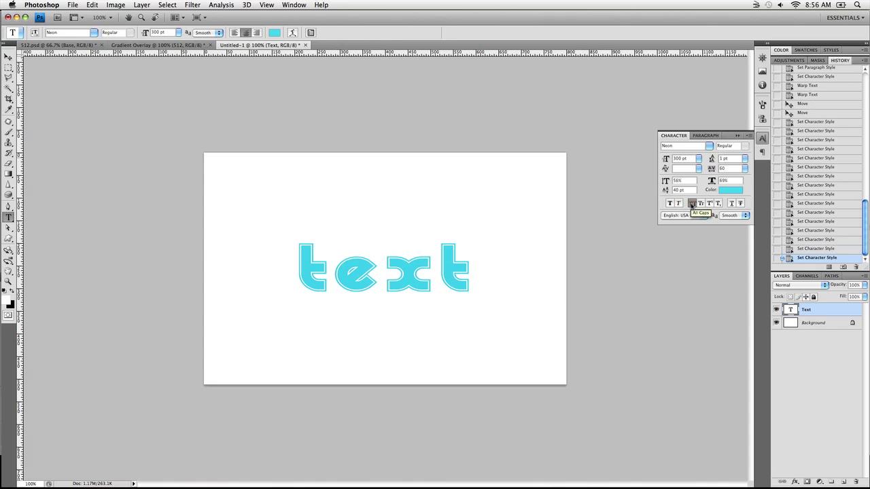
{"action": "left_click", "coordinate": [691, 204]}
{"action": "left_click", "coordinate": [701, 204]}
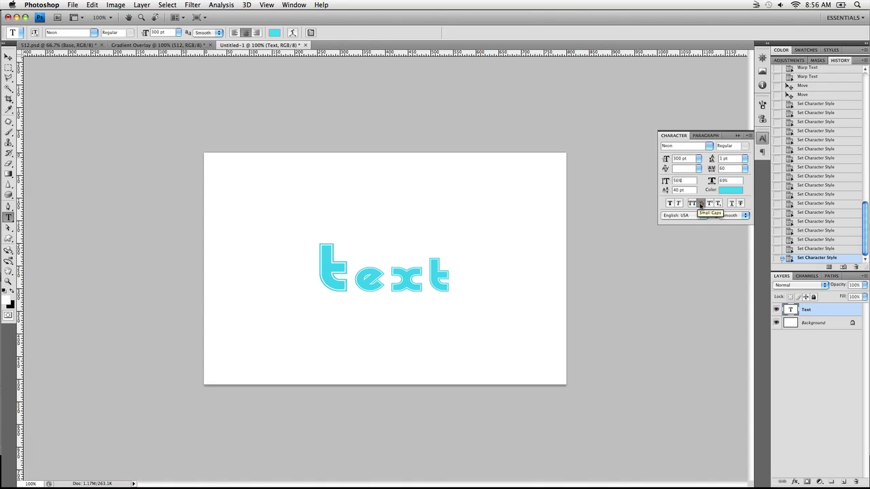
{"action": "left_click", "coordinate": [701, 204]}
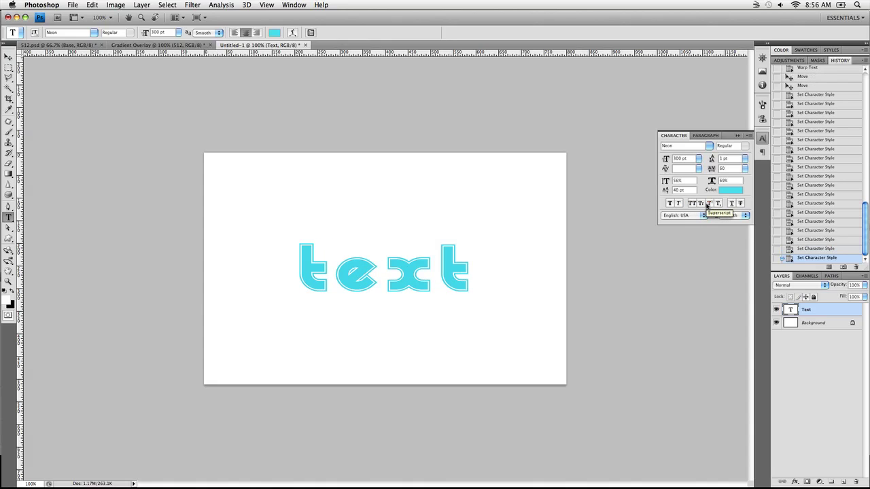
Step: Try Underline and Strikethrough on the text and turn both off again
{"action": "left_click", "coordinate": [732, 204]}
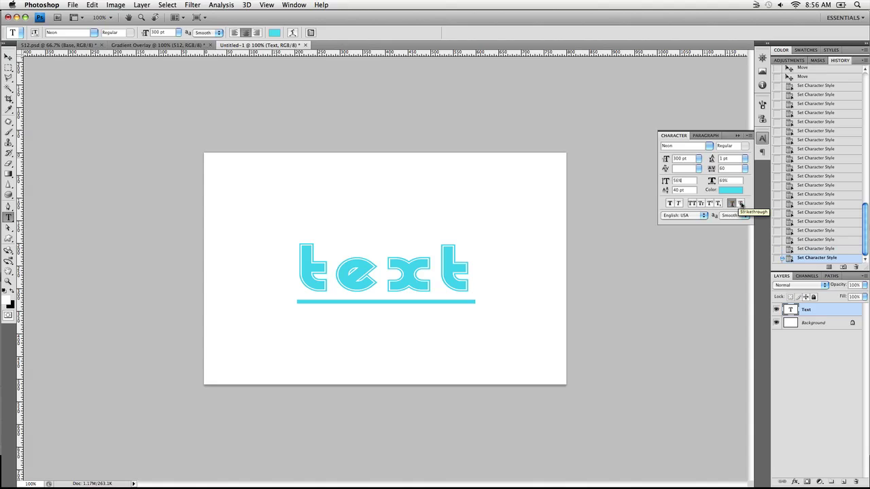
{"action": "left_click", "coordinate": [742, 204]}
{"action": "left_click", "coordinate": [741, 205]}
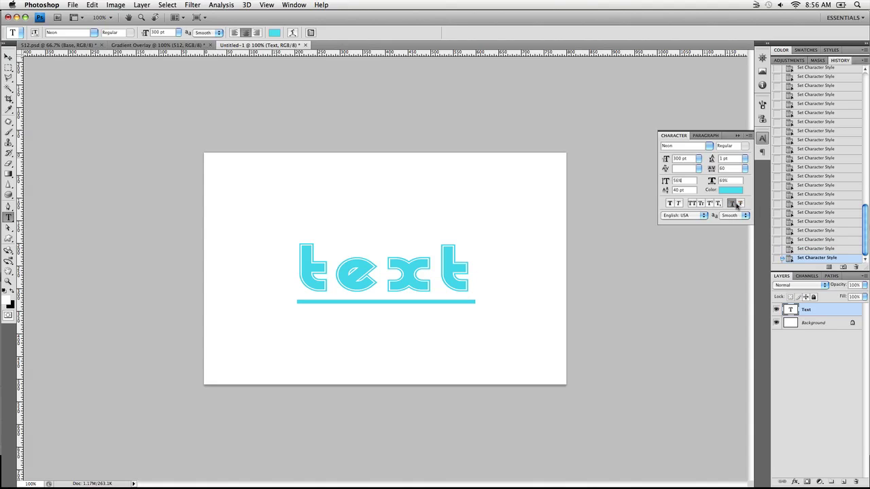
{"action": "left_click", "coordinate": [732, 204]}
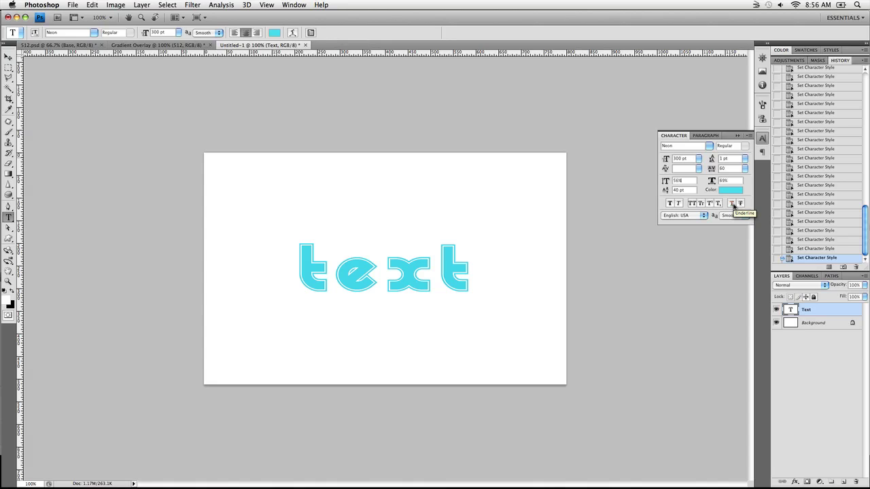
Step: Set the text's font to Myriad Pro Regular and raise only the letter x with a 77 pt baseline shift
{"action": "left_click", "coordinate": [709, 146]}
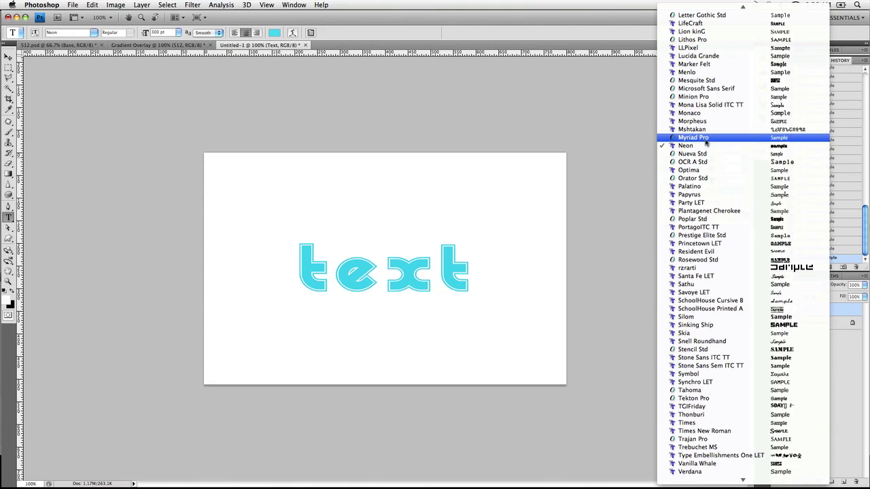
{"action": "left_click", "coordinate": [707, 141]}
{"action": "left_click_drag", "start_coordinate": [391, 265], "coordinate": [439, 266]}
{"action": "left_click_drag", "start_coordinate": [662, 191], "coordinate": [678, 192]}
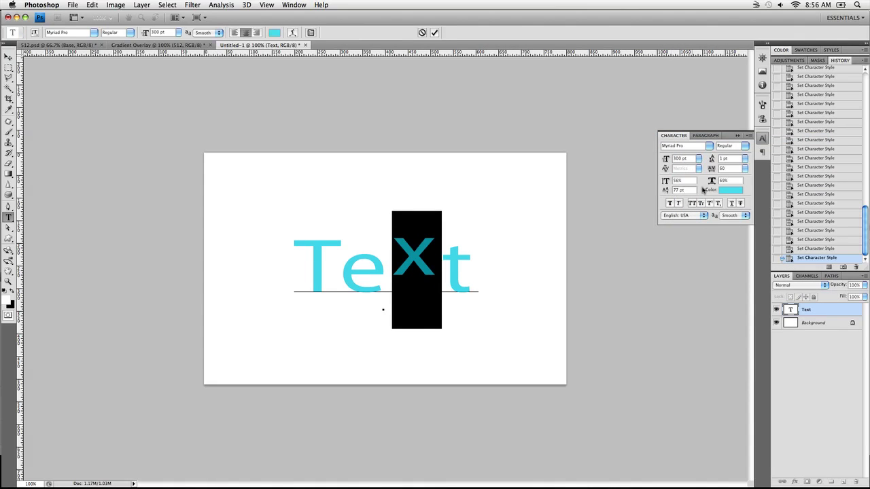
Step: Color the letter x dark teal, 1d454d, make it Faux Bold and commit the text edit
{"action": "left_click", "coordinate": [730, 189]}
{"action": "left_click", "coordinate": [595, 203]}
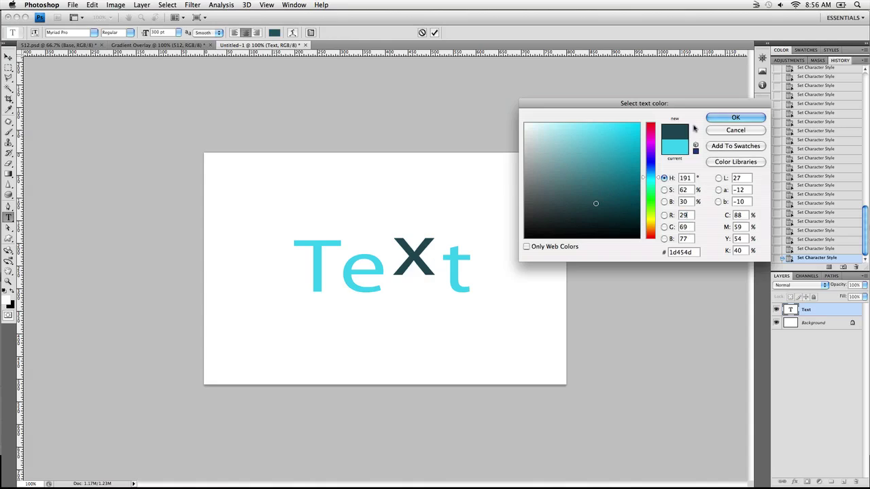
{"action": "left_click", "coordinate": [735, 117]}
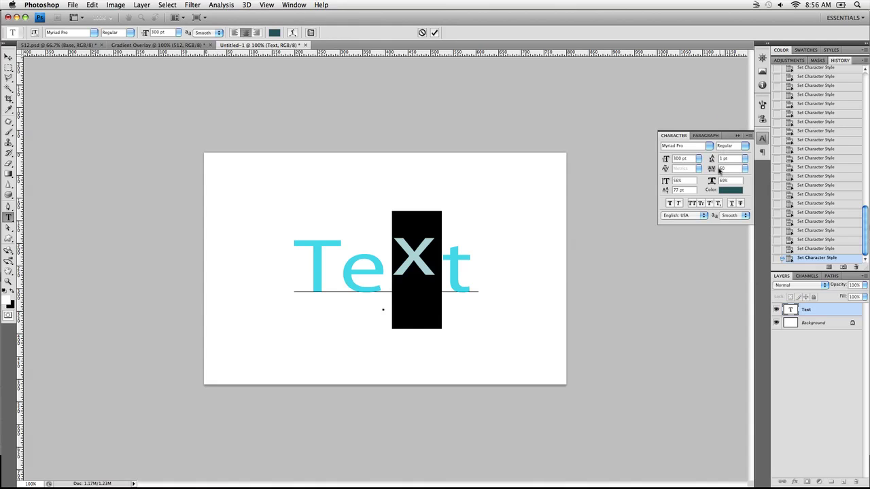
{"action": "left_click", "coordinate": [670, 203]}
{"action": "left_click", "coordinate": [471, 266]}
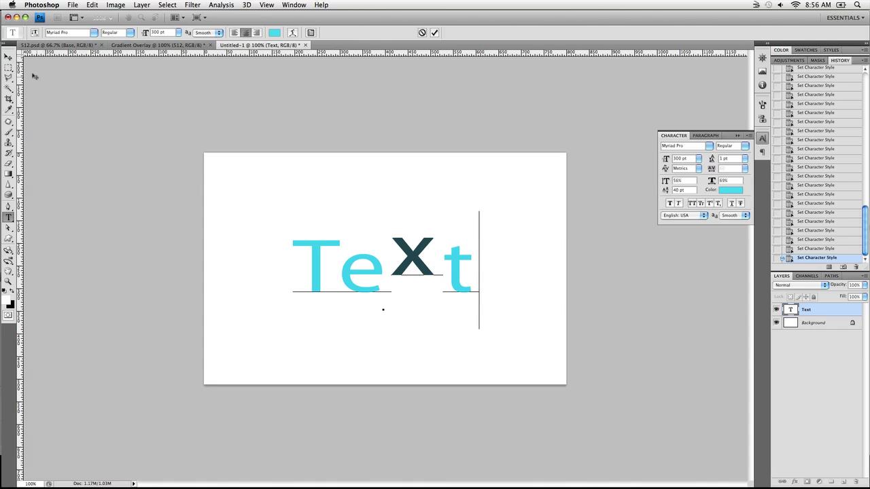
{"action": "left_click", "coordinate": [8, 57]}
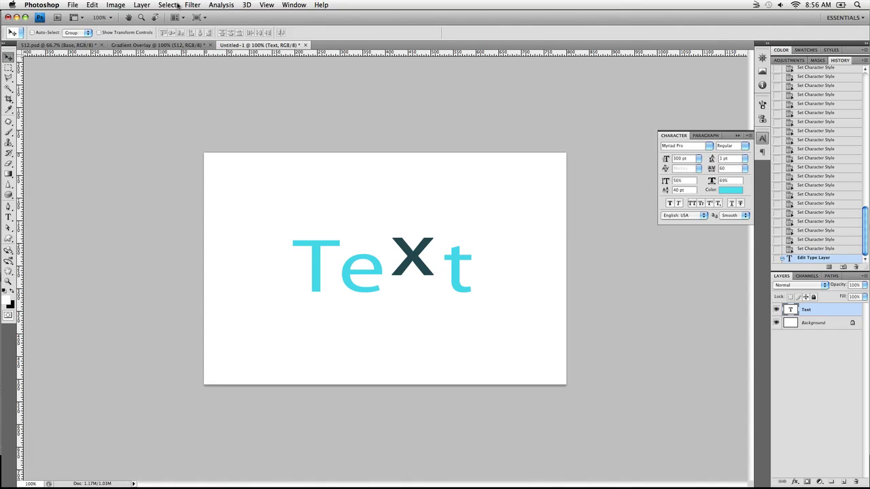
Step: Add a Bevel and Emboss layer style to the text layer
{"action": "left_click", "coordinate": [145, 4]}
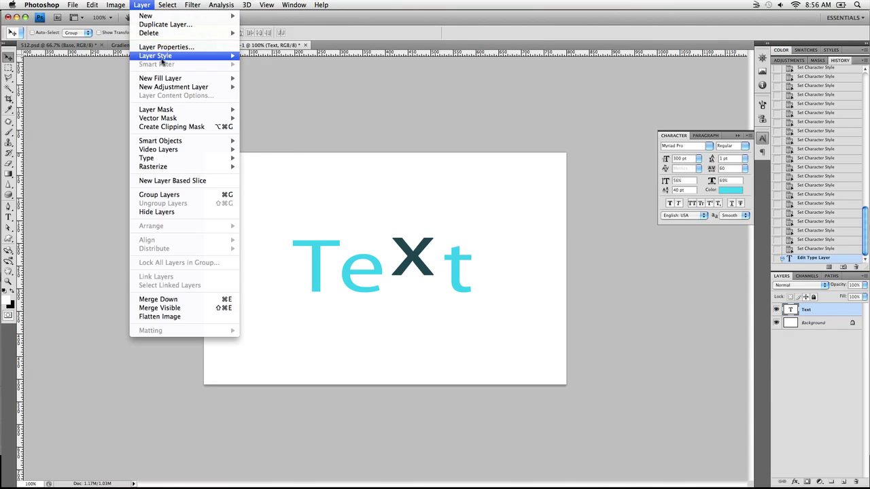
{"action": "mouse_move", "coordinate": [163, 57]}
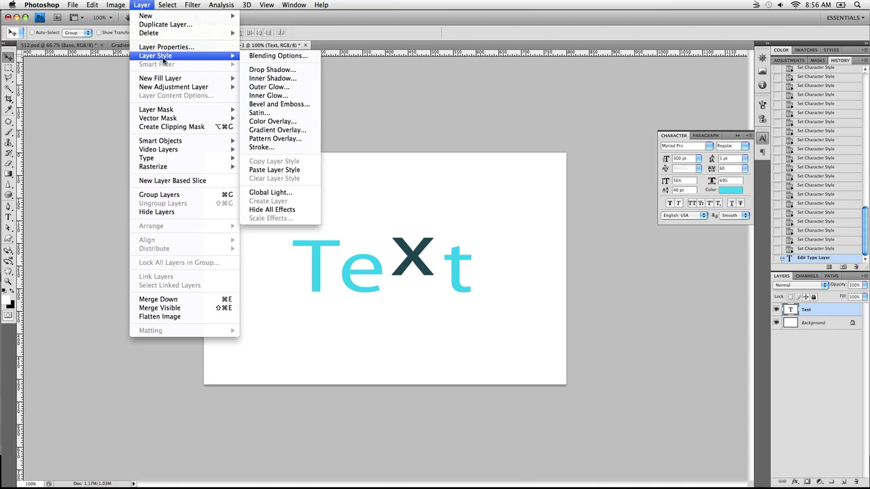
{"action": "left_click", "coordinate": [260, 105]}
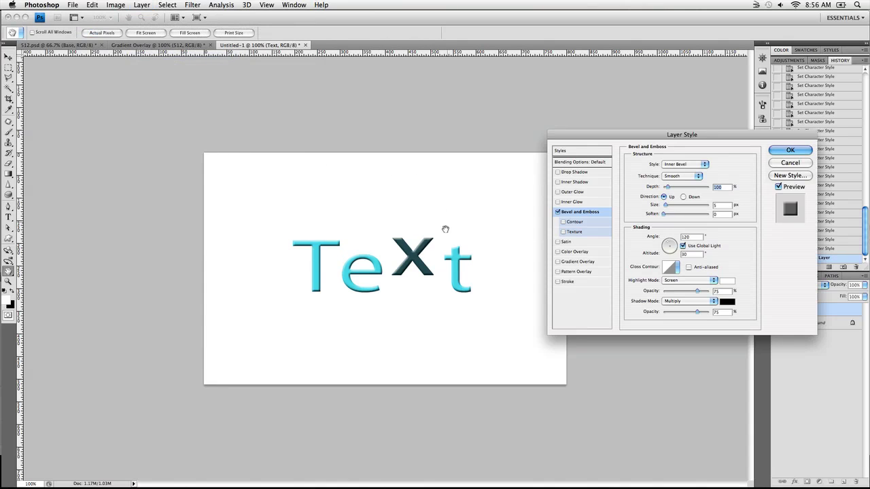